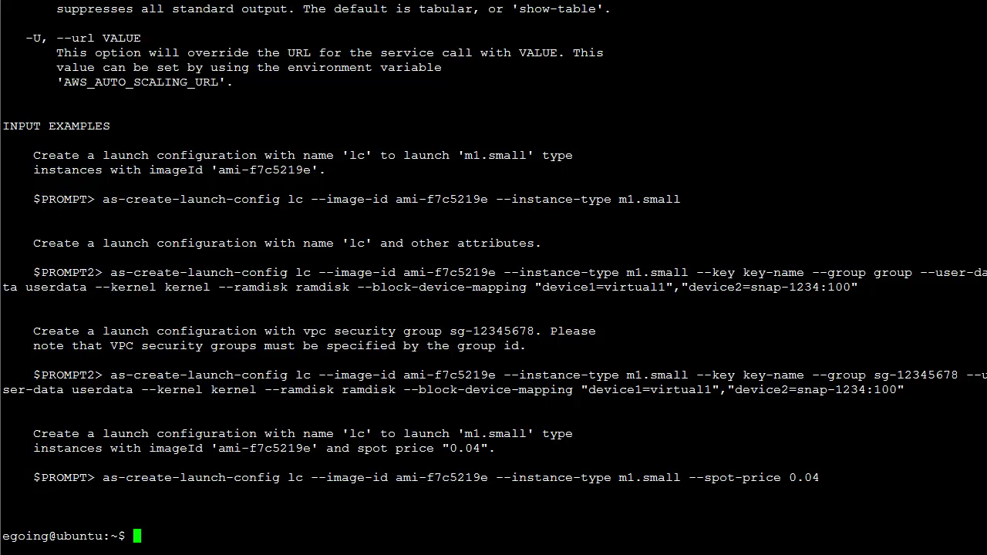
- Begin an as-create-launch-config command for a launch configuration named MyLC, up to the --image-id option
{"action": "type", "text": "sd-"}
{"action": "key", "text": "BackSpace"}
{"action": "key", "text": "BackSpace"}
{"action": "key", "text": "BackSpace"}
{"action": "type", "text": "as-create-la"}
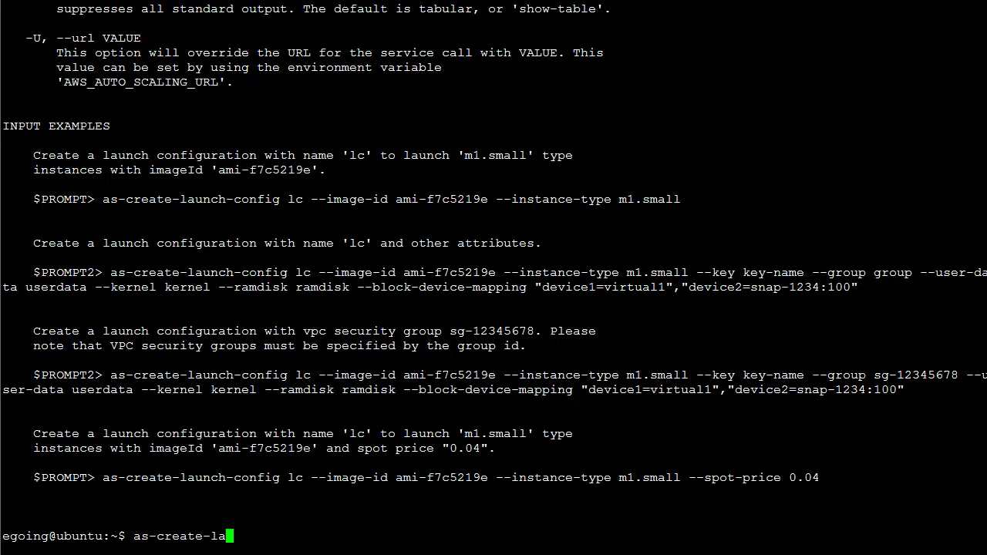
{"action": "type", "text": "unch-config "}
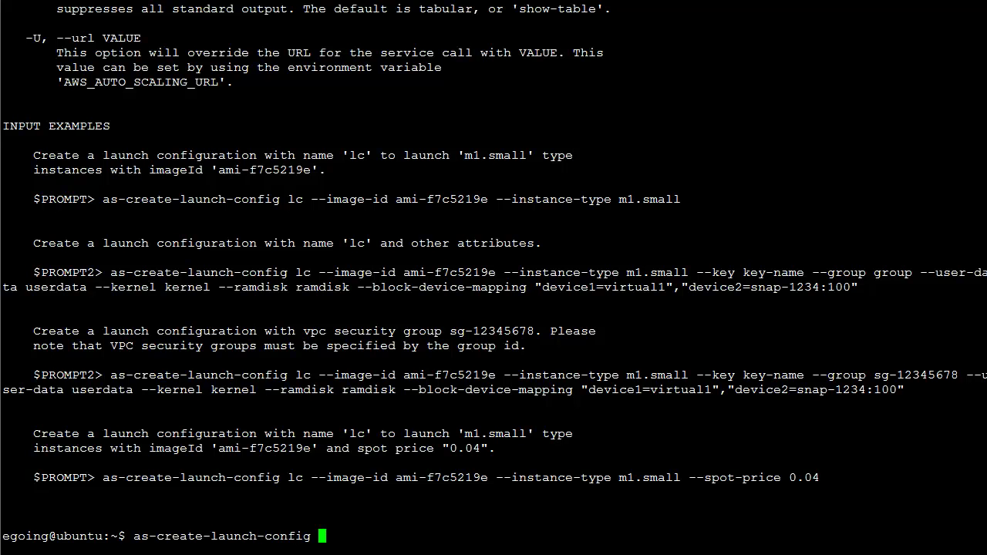
{"action": "type", "text": "MyLC"}
{"action": "type", "text": "--image-id"}
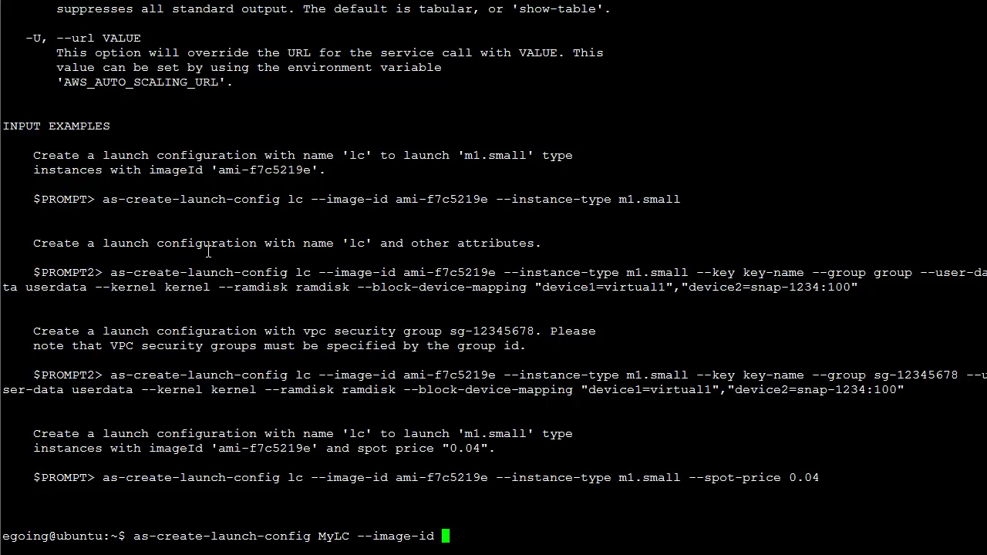
- Switch to the EC2 Management Console in the browser and copy the AMI ID of the autoscaling_ami image
{"action": "key", "text": "alt+Tab"}
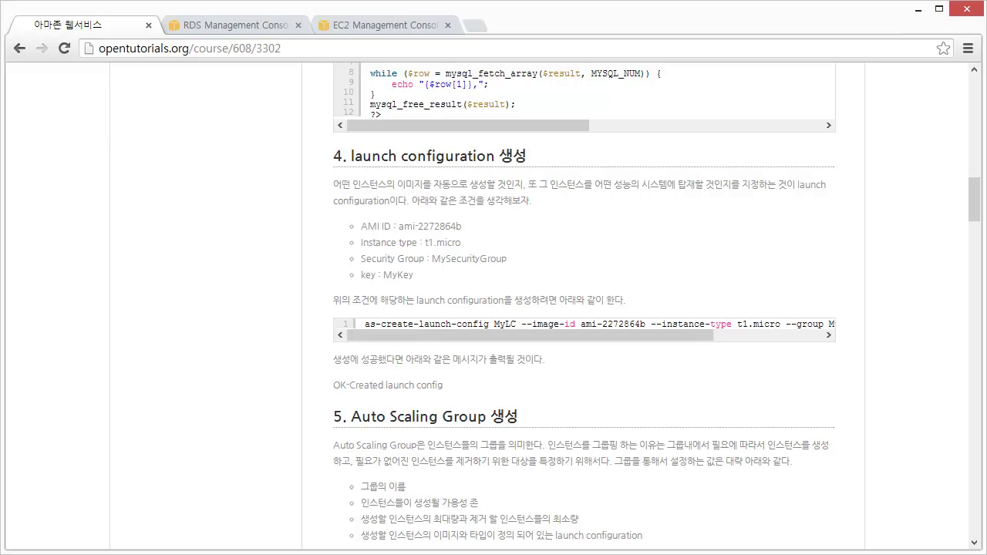
{"action": "left_click", "coordinate": [246, 31]}
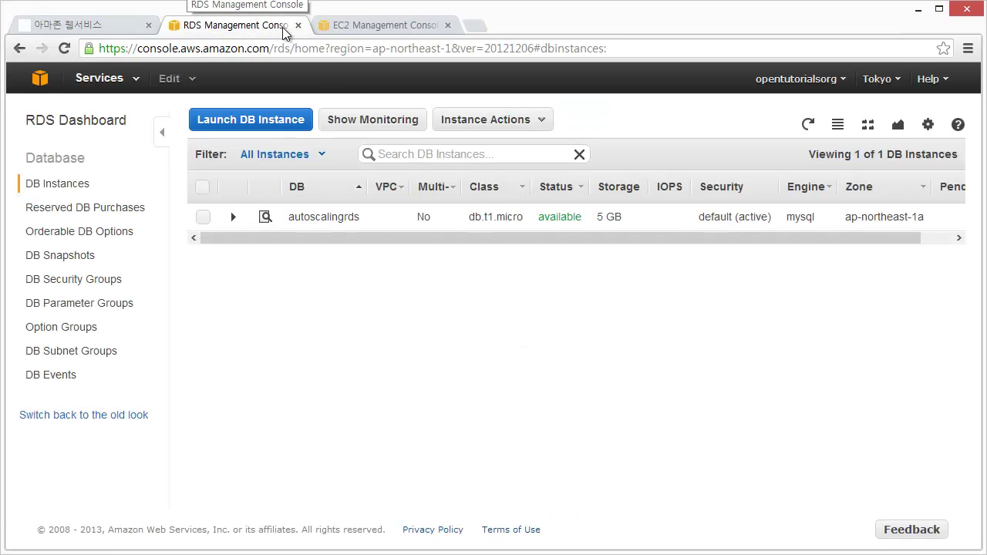
{"action": "left_click", "coordinate": [404, 27]}
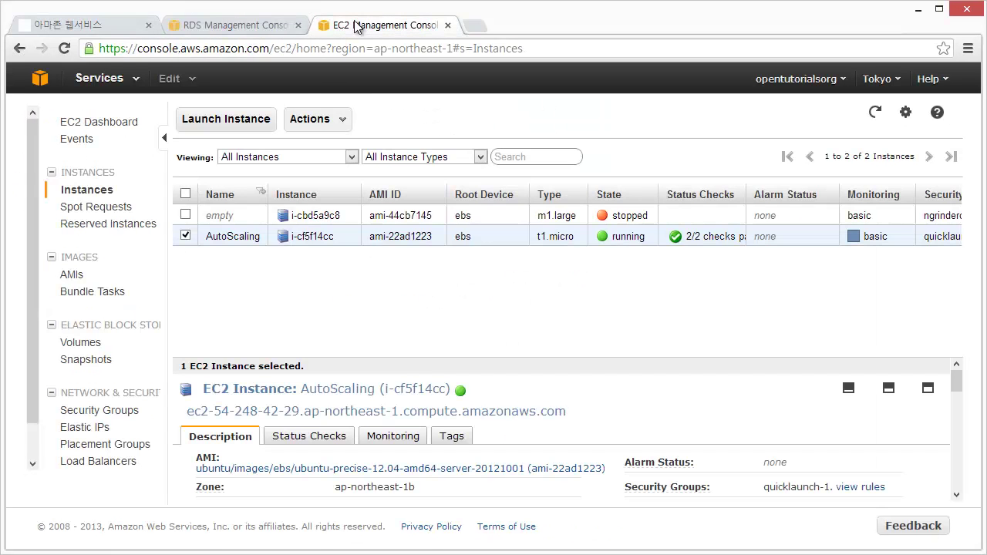
{"action": "left_click", "coordinate": [77, 278]}
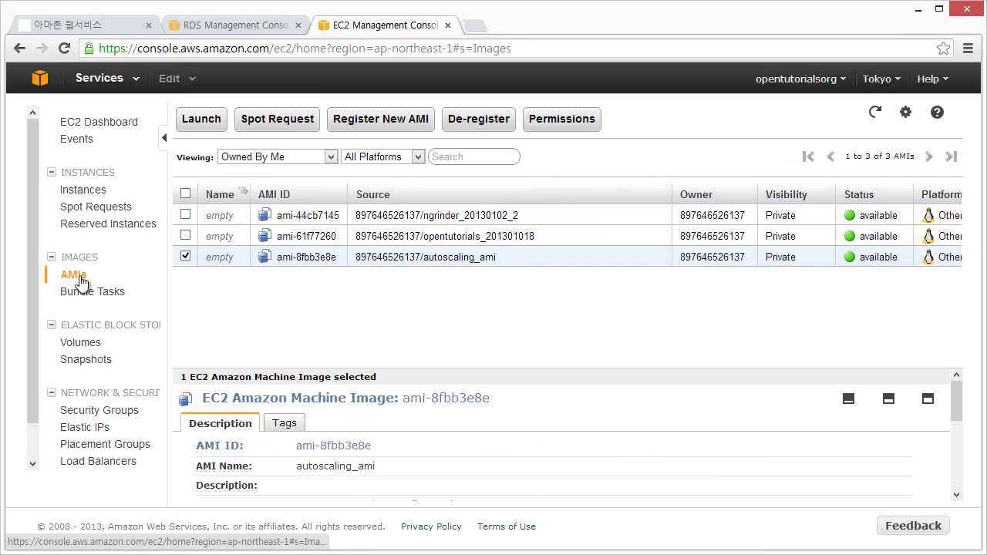
{"action": "left_click", "coordinate": [454, 262]}
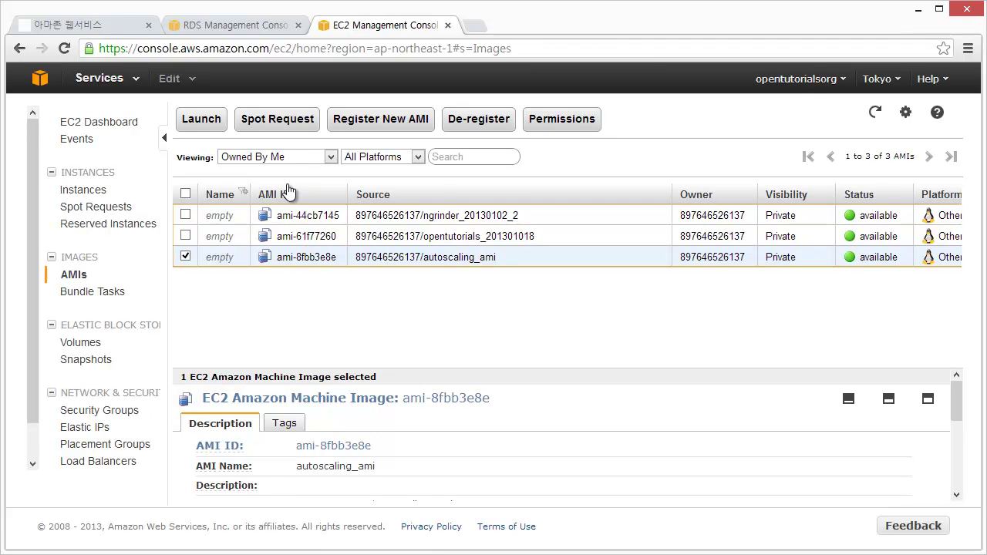
{"action": "left_click_drag", "start_coordinate": [337, 259], "coordinate": [276, 259]}
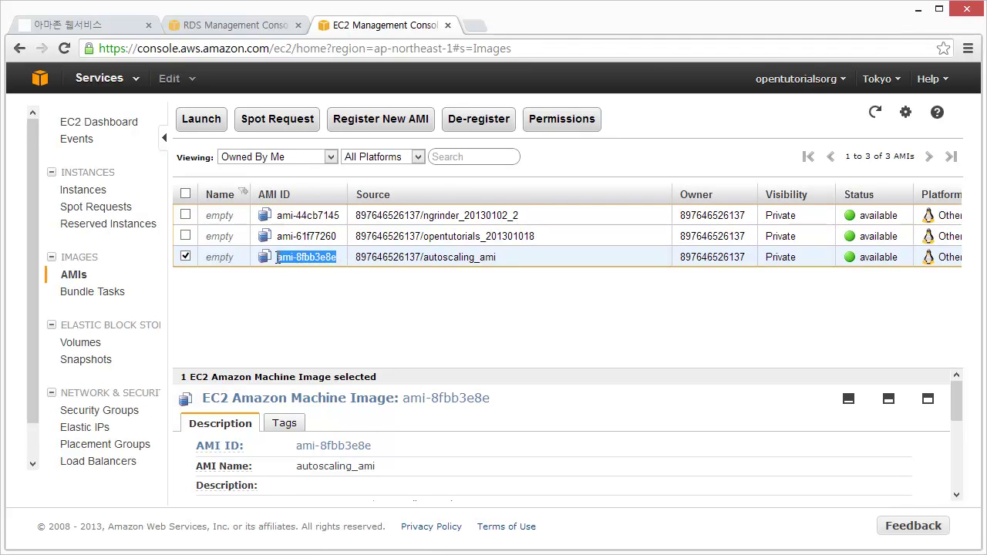
{"action": "right_click", "coordinate": [296, 263]}
{"action": "left_click", "coordinate": [273, 326]}
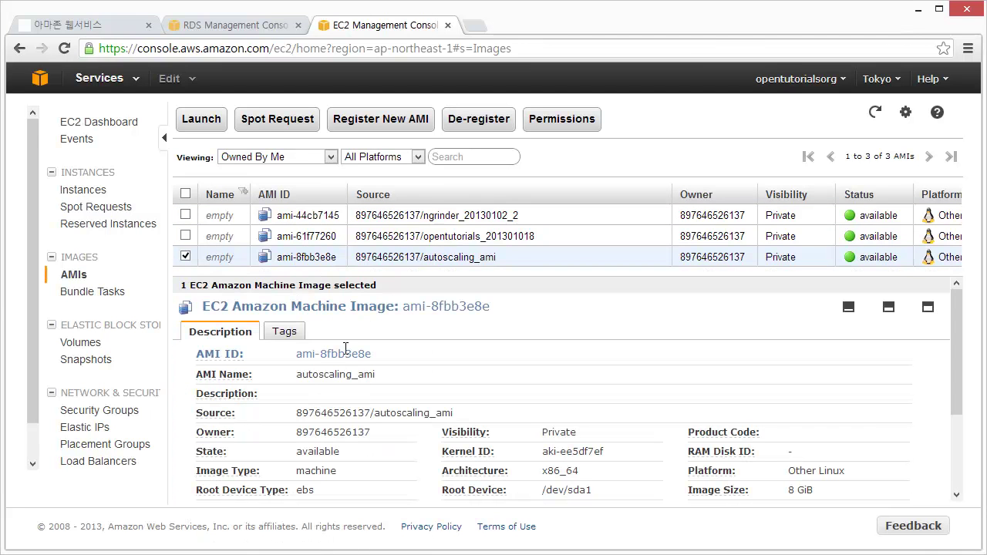
{"action": "mouse_move", "coordinate": [296, 353]}
{"action": "left_mouse_down"}
{"action": "mouse_move", "coordinate": [371, 353]}
{"action": "mouse_move", "coordinate": [315, 353]}
{"action": "left_mouse_up"}
{"action": "triple_click", "coordinate": [305, 355]}
{"action": "right_click", "coordinate": [309, 355]}
{"action": "left_click", "coordinate": [364, 367]}
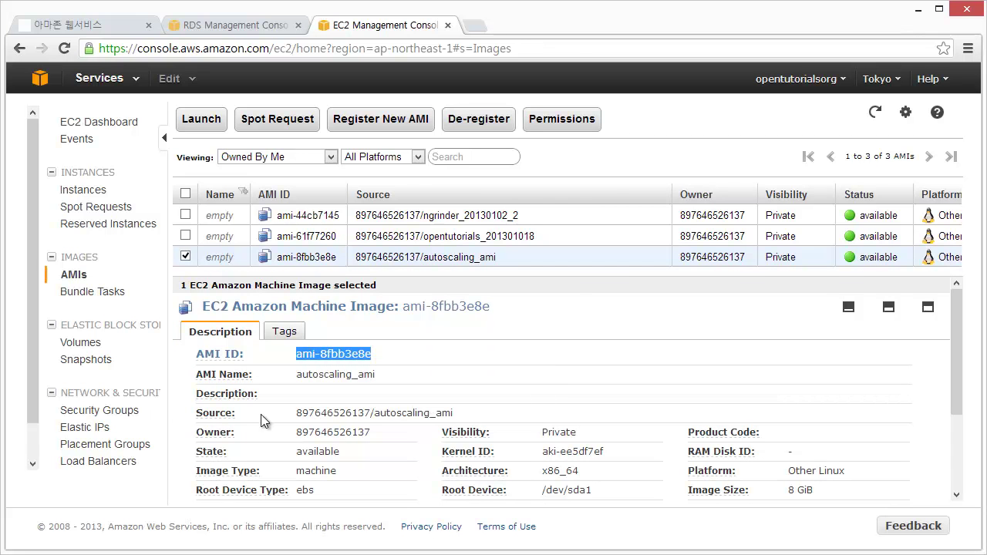
- Return to the terminal and paste ami-8fbb3e8e as the --image-id value
{"action": "key", "text": "alt+Tab"}
{"action": "right_click", "coordinate": [393, 405]}
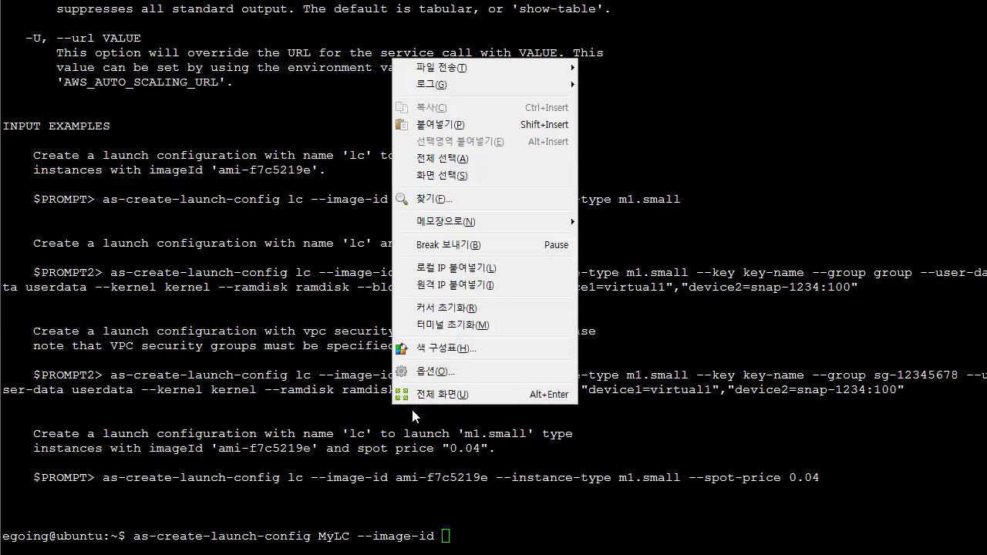
{"action": "left_click", "coordinate": [507, 125]}
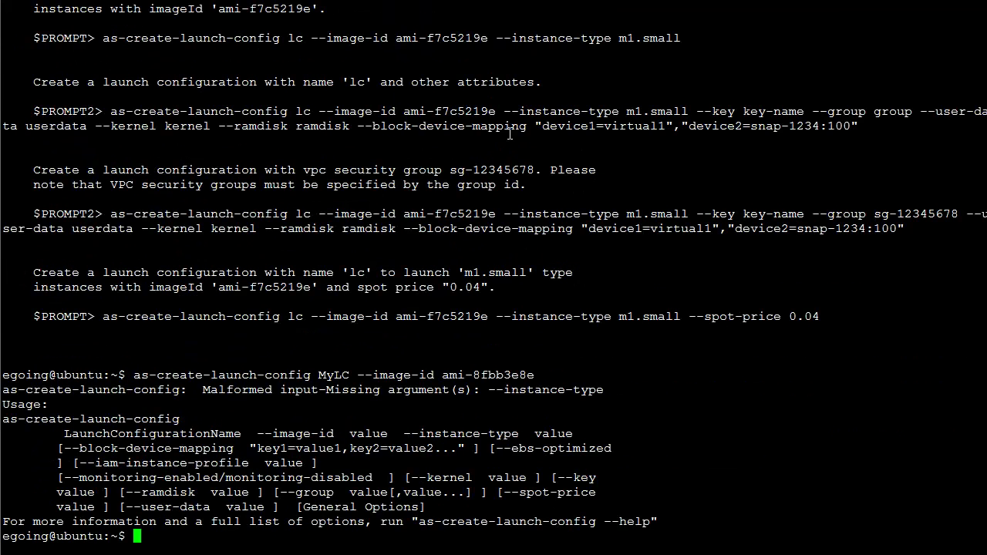
- Abandon the recalled command line and clear the terminal screen
{"action": "key", "text": "Up"}
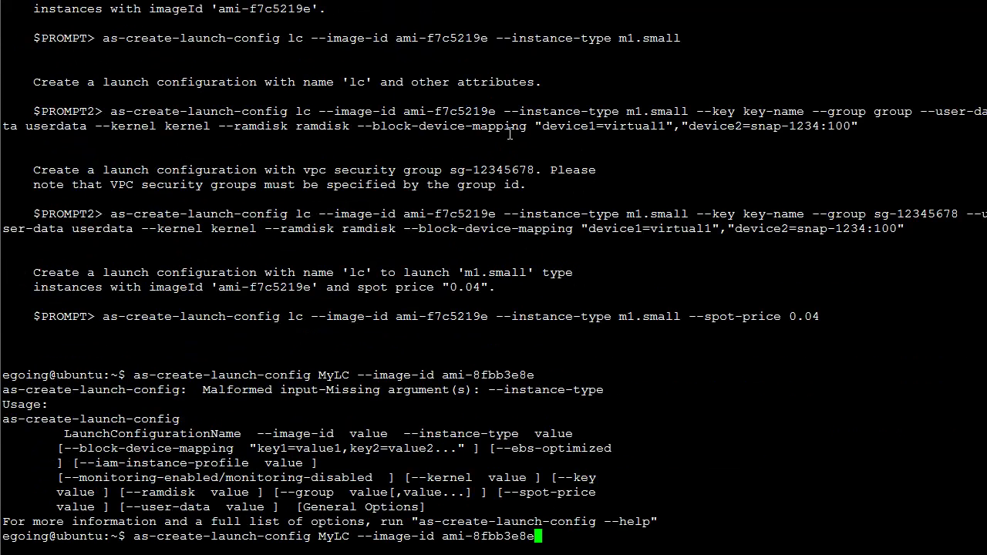
{"action": "key", "text": "ctrl+c"}
{"action": "type", "text": "cls"}
{"action": "key", "text": "BackSpace"}
{"action": "type", "text": "ear"}
{"action": "key", "text": "Return"}
- Recall the as-create-launch-config command for MyLC and append the --instance-type option
{"action": "key", "text": "Up"}
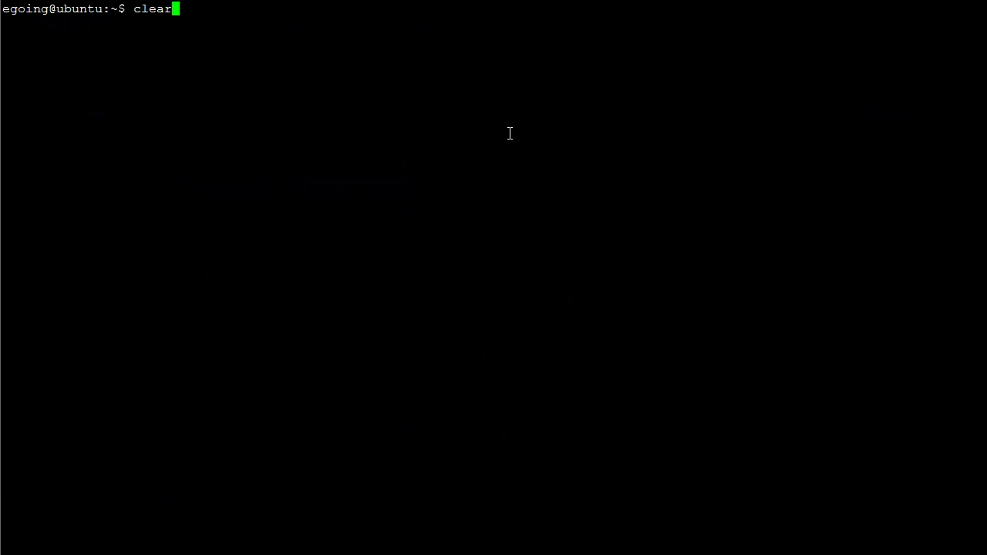
{"action": "key", "text": "Up"}
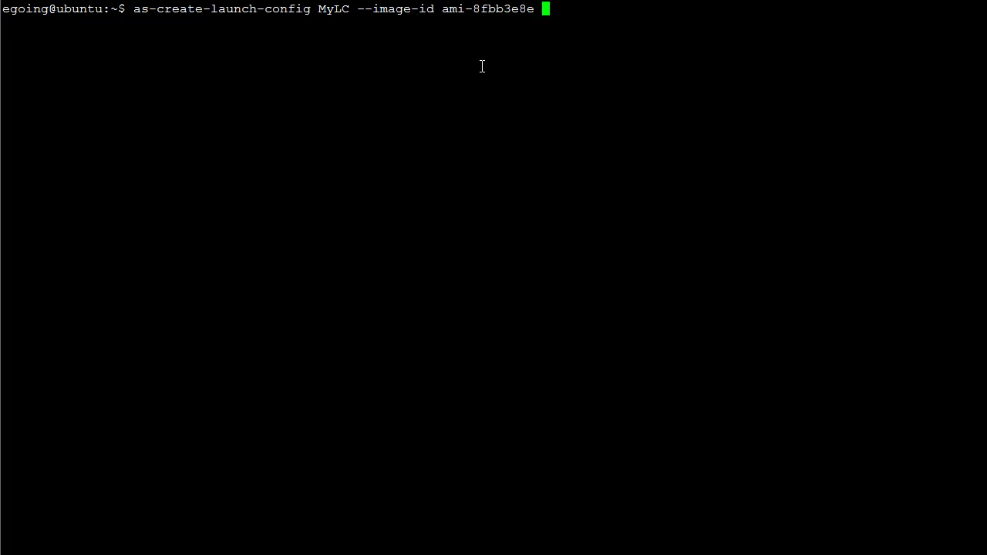
{"action": "type", "text": "--instance-type"}
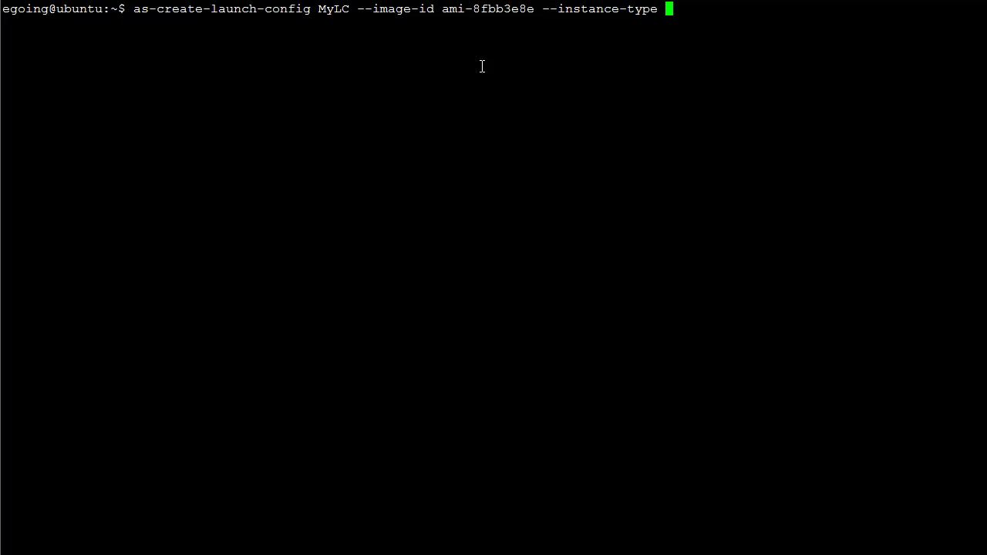
- Switch to the EC2 console, open the launch wizard for autoscaling_ami and examine the available instance types
{"action": "key", "text": "alt+Tab"}
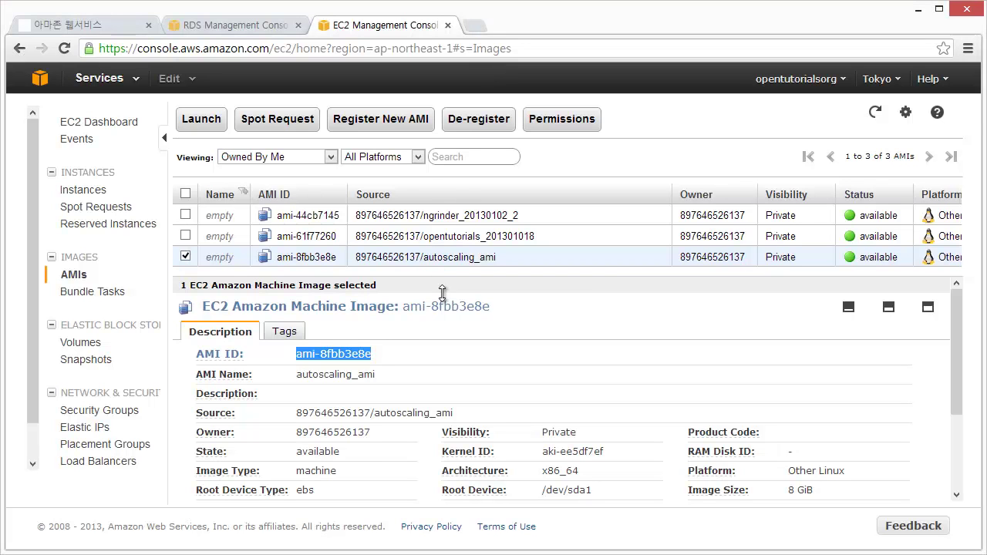
{"action": "left_click", "coordinate": [851, 500]}
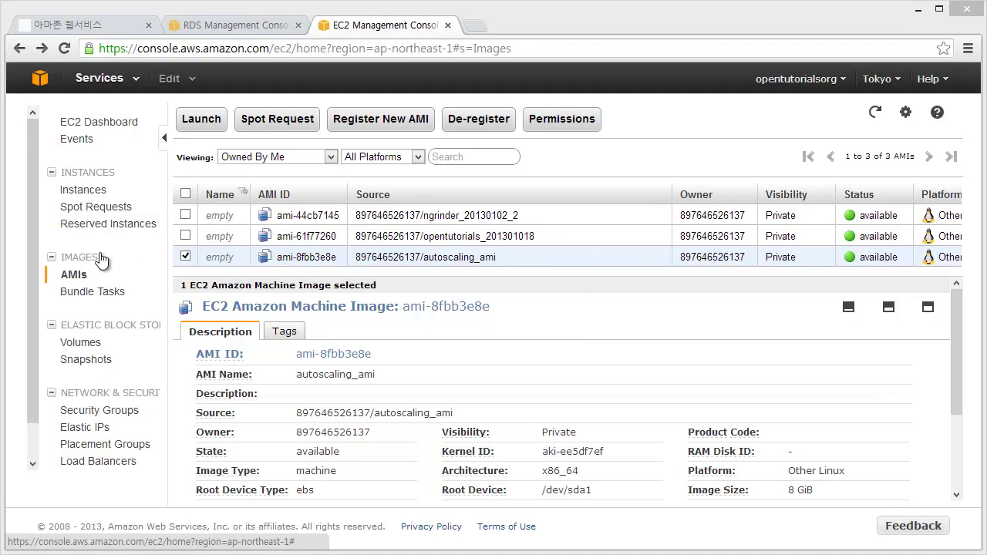
{"action": "right_click", "coordinate": [497, 259]}
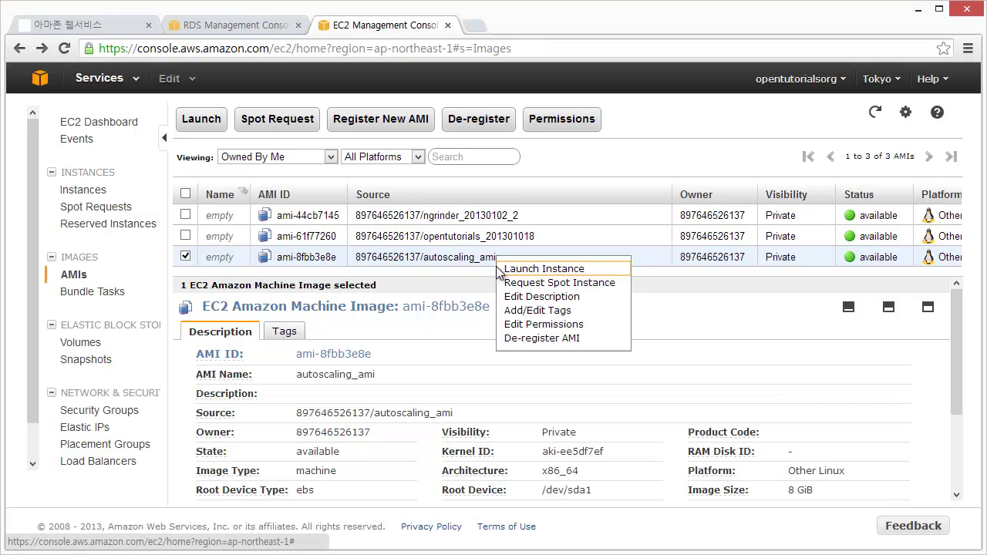
{"action": "left_click", "coordinate": [536, 269]}
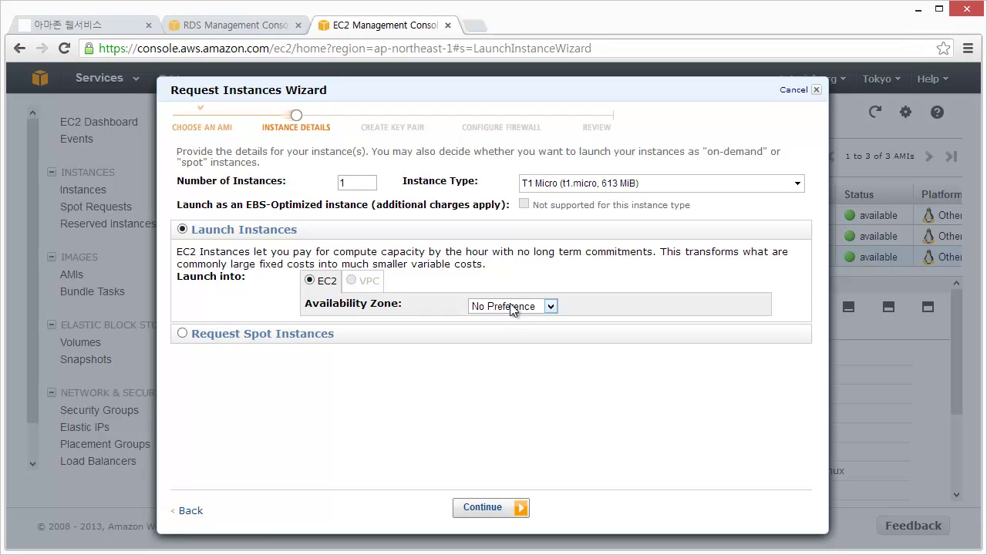
{"action": "left_click", "coordinate": [629, 191]}
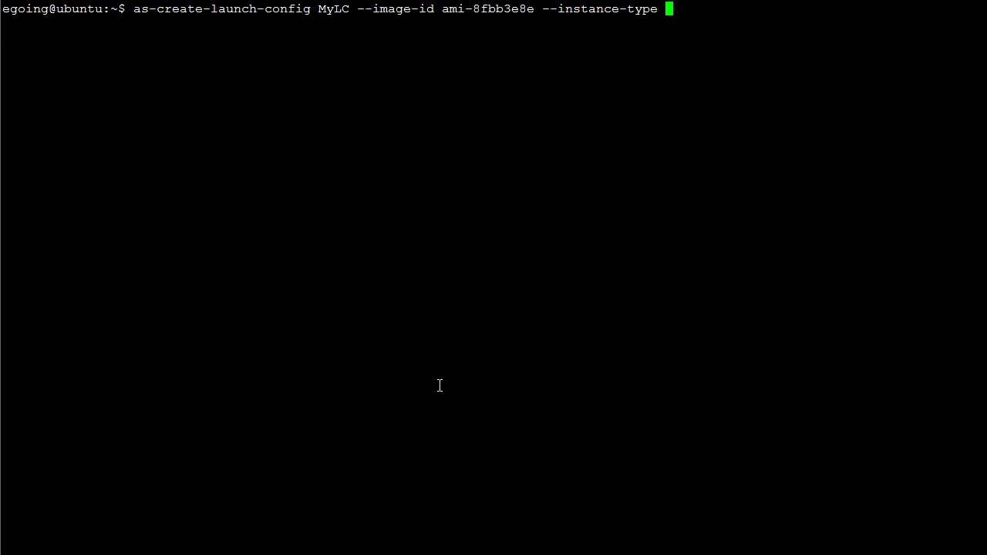
- In the terminal command, set the instance type to t1.micro and add the option --group MySecurityGroup
{"action": "type", "text": "t1.micro"}
{"action": "key", "text": "alt+Tab"}
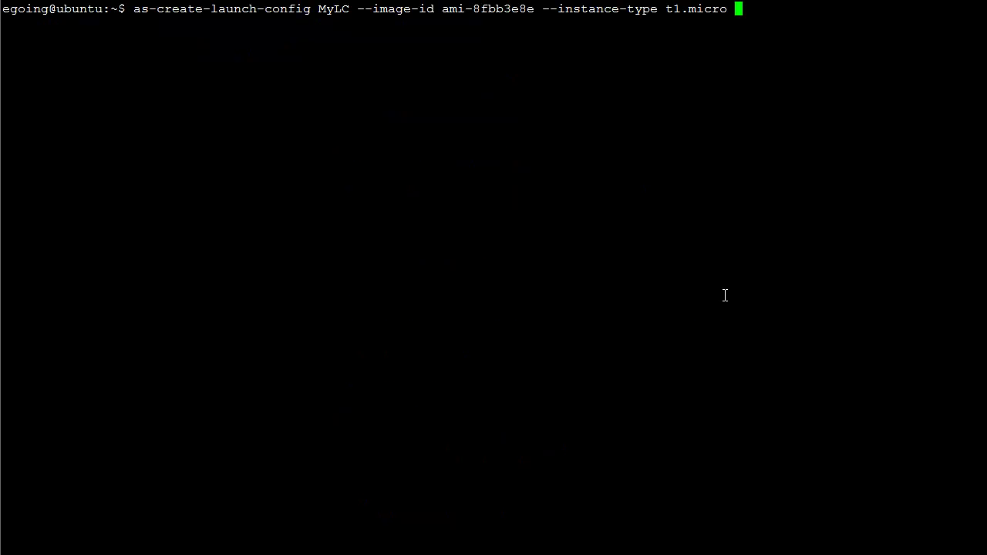
{"action": "type", "text": "--group"}
{"action": "type", "text": "MySecu"}
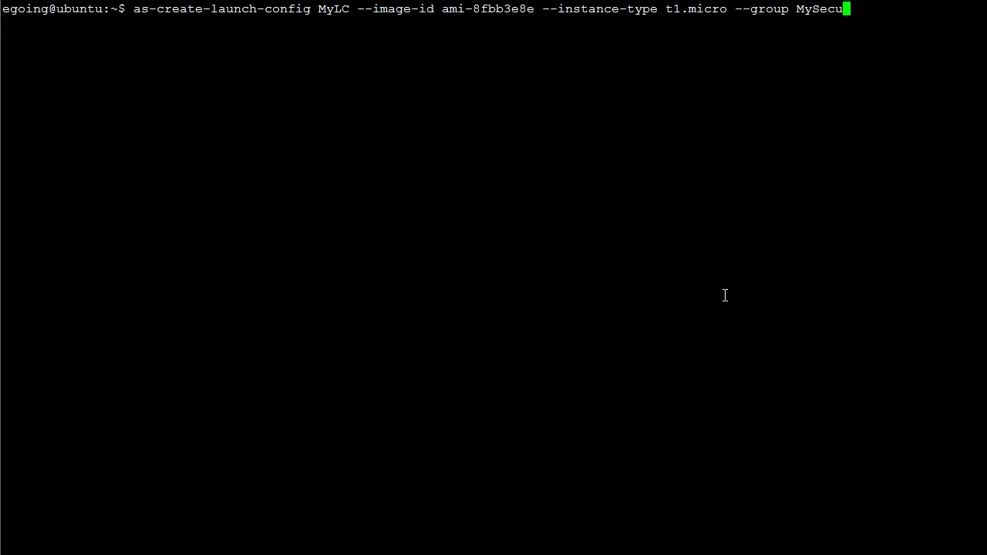
{"action": "type", "text": "rityGroup"}
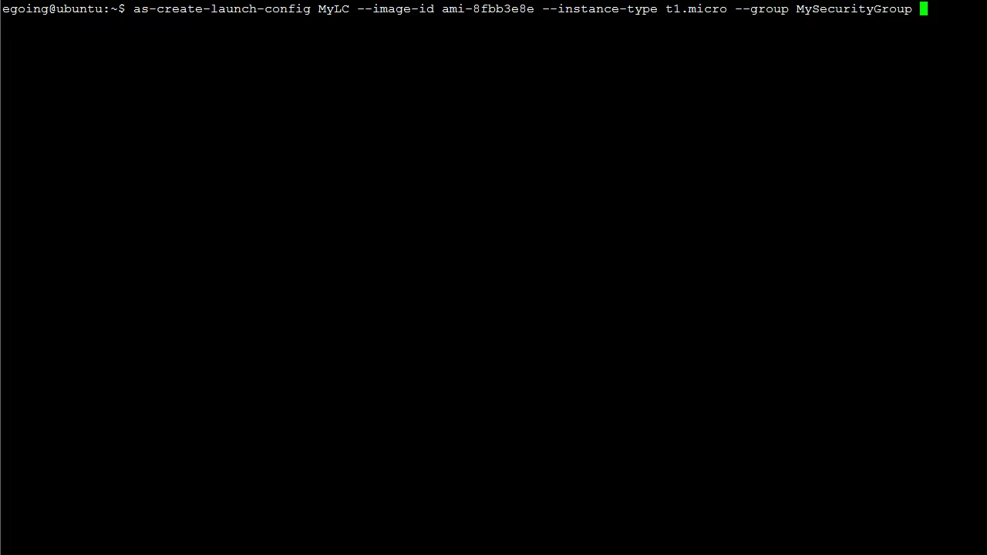
- Switch to the EC2 console, dismiss the instance request wizard and show the list of security groups
{"action": "key", "text": "alt+Tab"}
{"action": "left_click", "coordinate": [347, 31]}
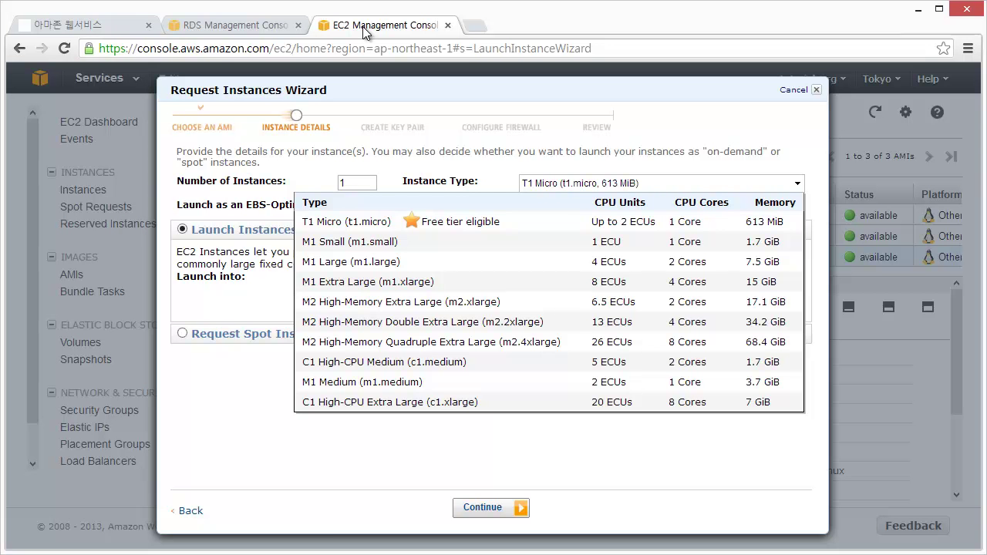
{"action": "key", "text": "Escape"}
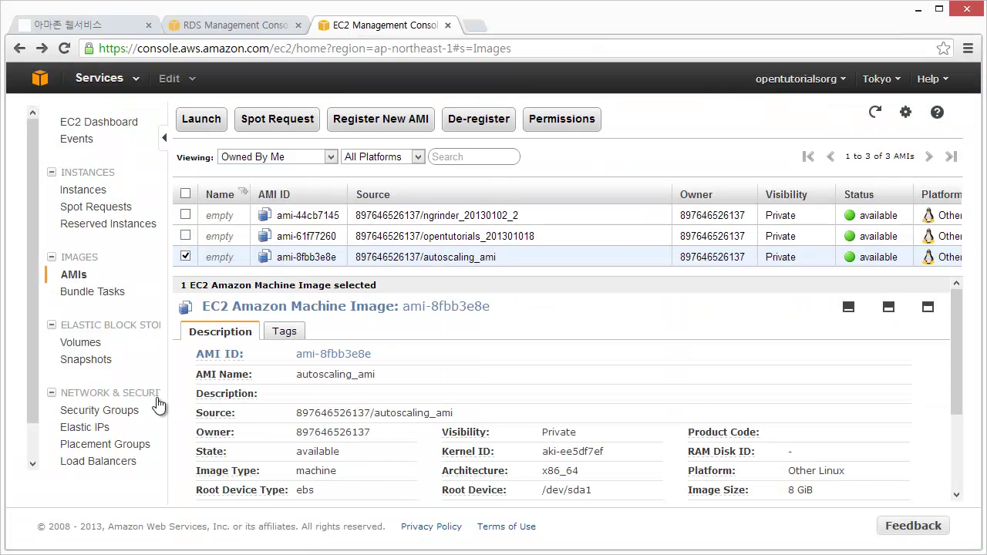
{"action": "left_click", "coordinate": [113, 412]}
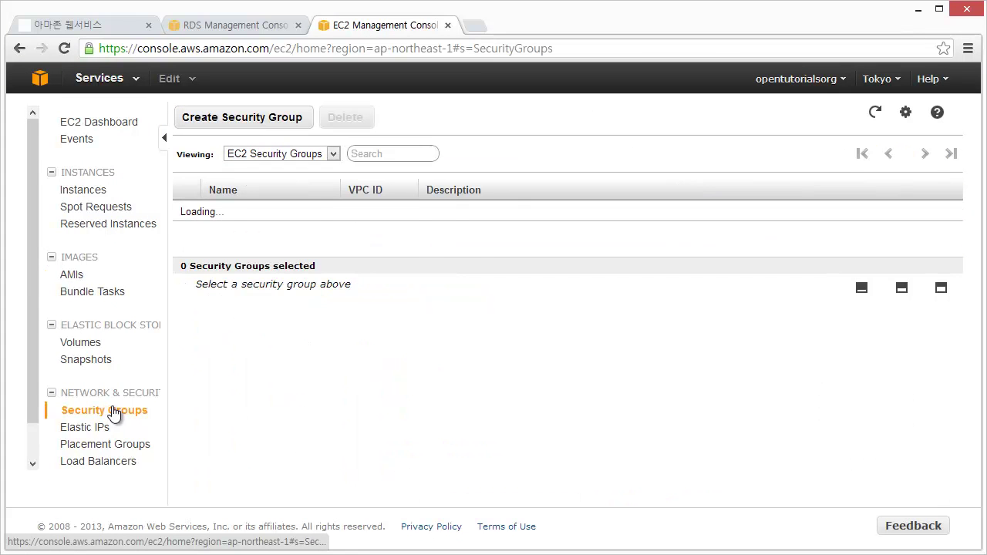
{"action": "left_click_drag", "start_coordinate": [349, 258], "coordinate": [385, 264]}
- Start a new EC2 security group and name it MySecurityGroup
{"action": "left_click", "coordinate": [267, 124]}
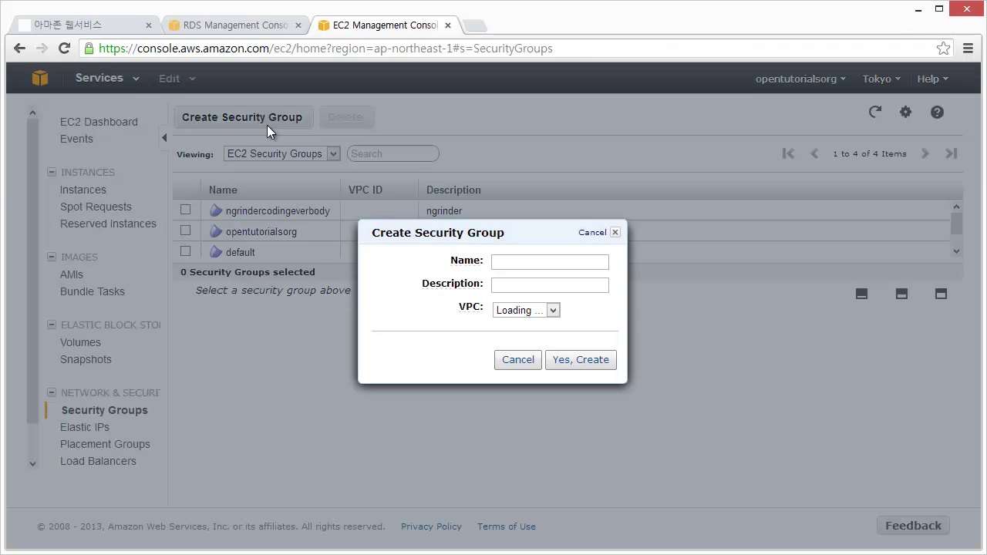
{"action": "type", "text": "MySec"}
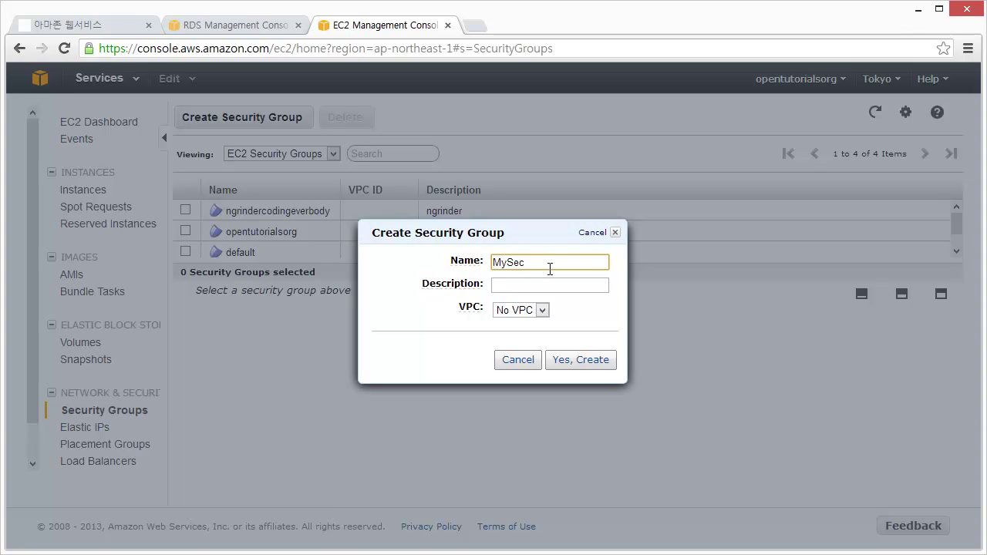
{"action": "type", "text": "urityGroup"}
{"action": "key", "text": "Tab"}
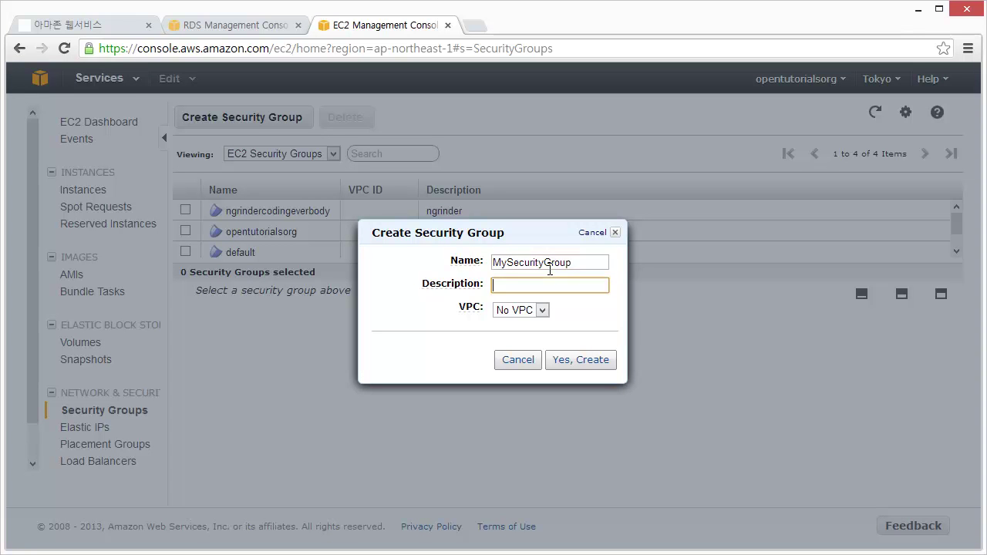
{"action": "left_click", "coordinate": [568, 324]}
{"action": "left_click", "coordinate": [573, 367]}
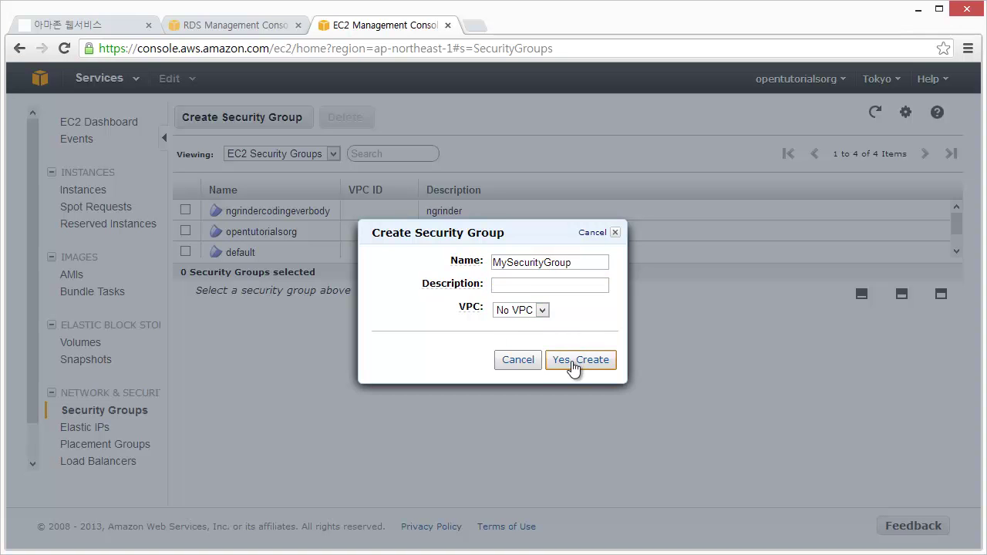
- Give the new security group the description "For Autoscaling", create it and enlarge the security group list
{"action": "left_click", "coordinate": [547, 290]}
{"action": "type", "text": "A"}
{"action": "key", "text": "BackSpace"}
{"action": "type", "text": "Fr"}
{"action": "key", "text": "BackSpace"}
{"action": "type", "text": "or"}
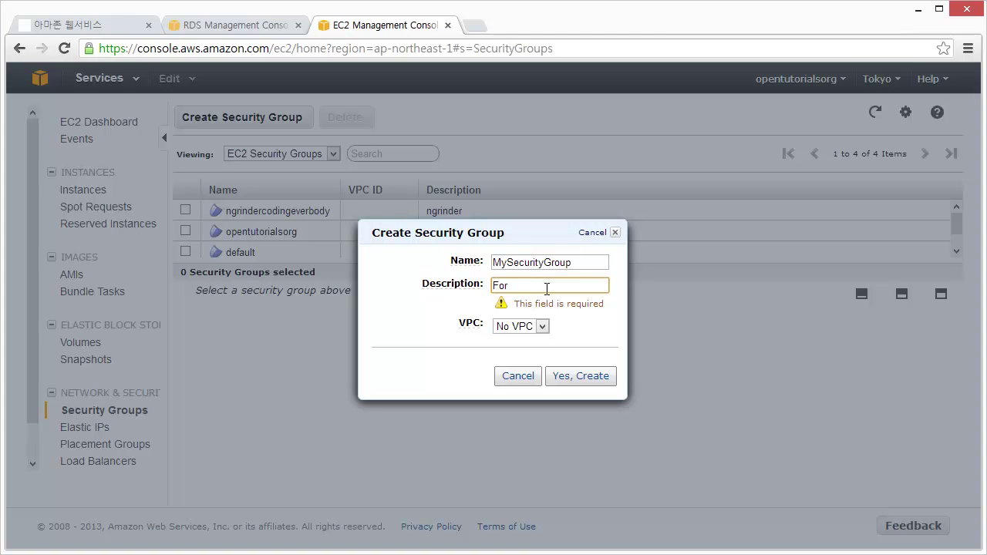
{"action": "type", "text": " Autoscak"}
{"action": "key", "text": "BackSpace"}
{"action": "type", "text": "ling"}
{"action": "left_click", "coordinate": [582, 384]}
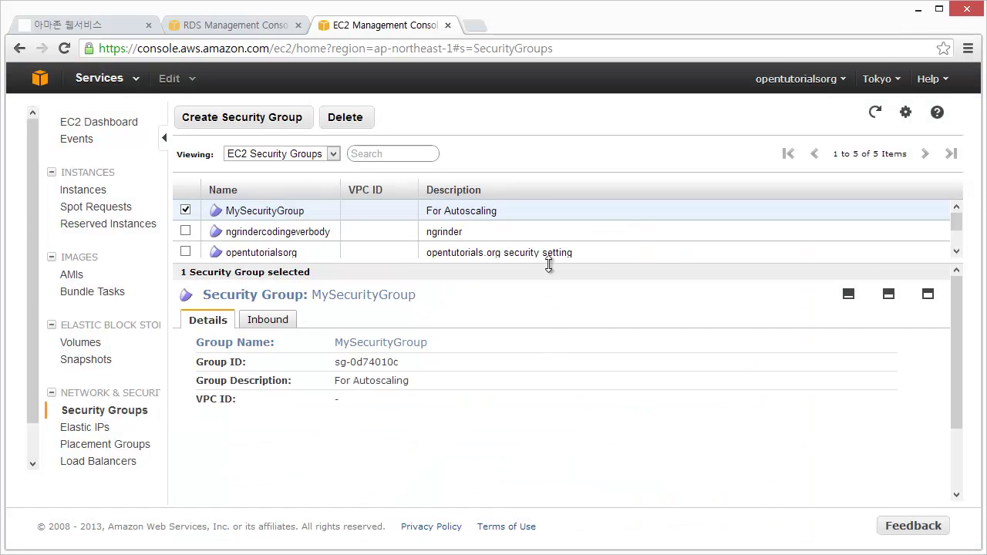
{"action": "left_click_drag", "start_coordinate": [546, 262], "coordinate": [556, 344]}
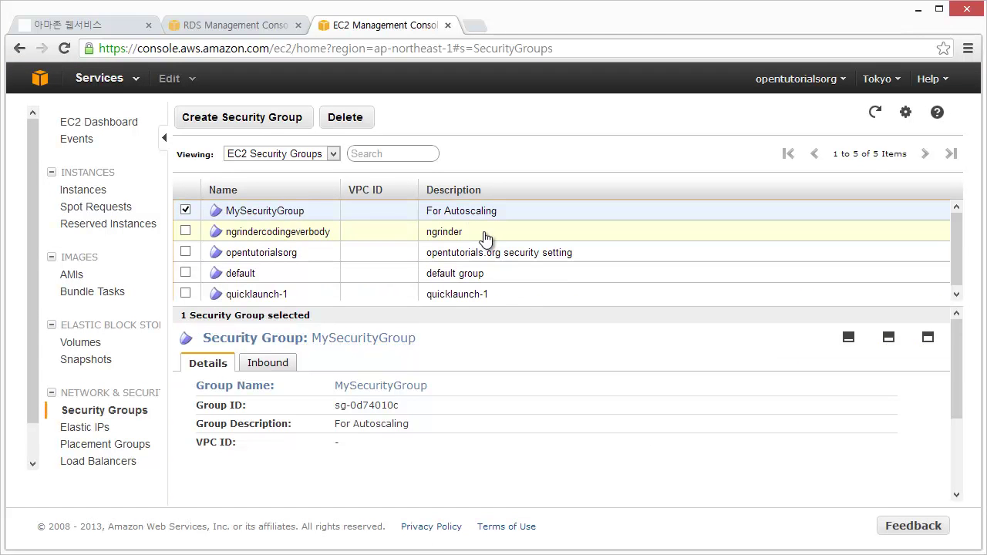
- Add an inbound SSH rule with source 0.0.0.0/0 to the MySecurityGroup security group
{"action": "left_click_drag", "start_coordinate": [498, 306], "coordinate": [502, 268]}
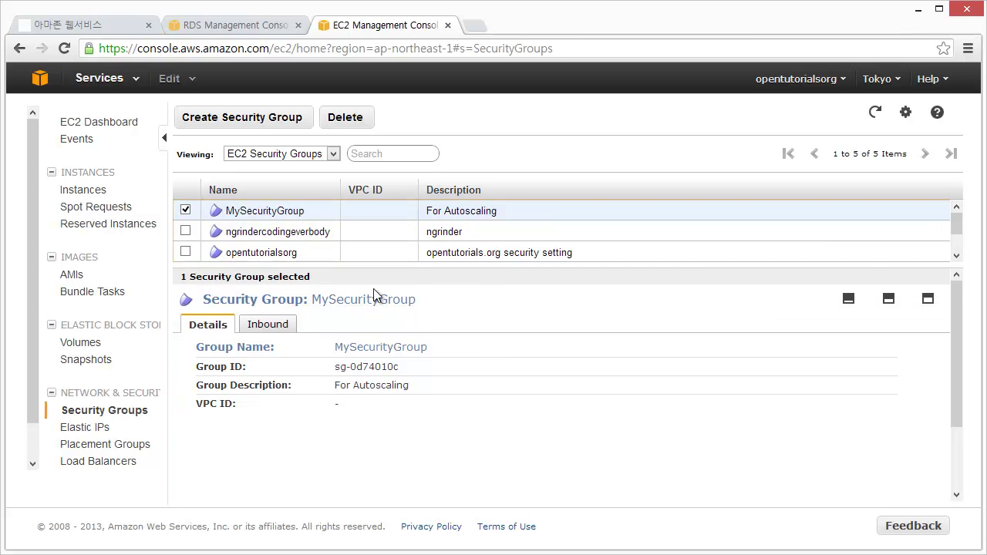
{"action": "left_click", "coordinate": [278, 337]}
{"action": "scroll", "coordinate": [613, 373], "scroll_direction": "down", "scroll_amount": 1}
{"action": "scroll", "coordinate": [634, 376], "scroll_direction": "up", "scroll_amount": 1}
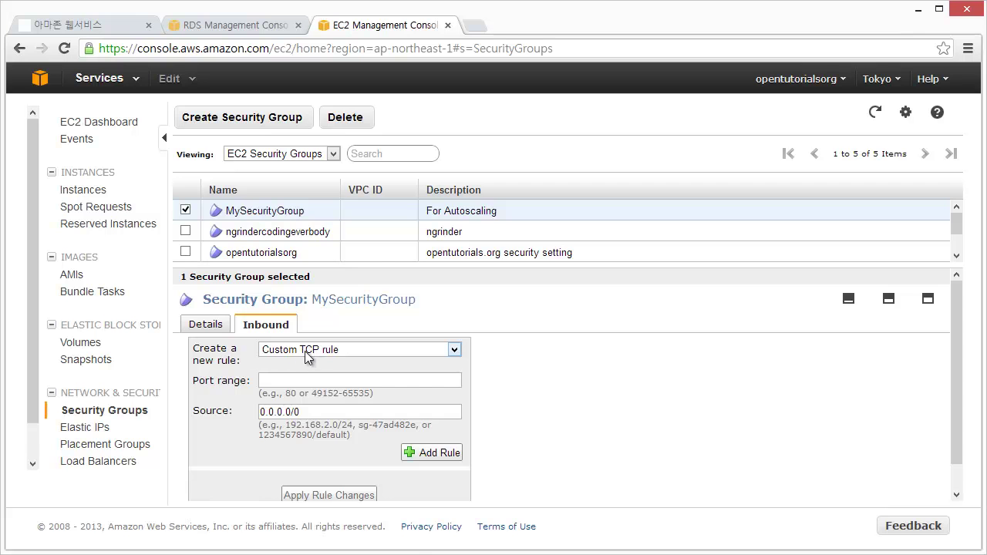
{"action": "left_click", "coordinate": [338, 349]}
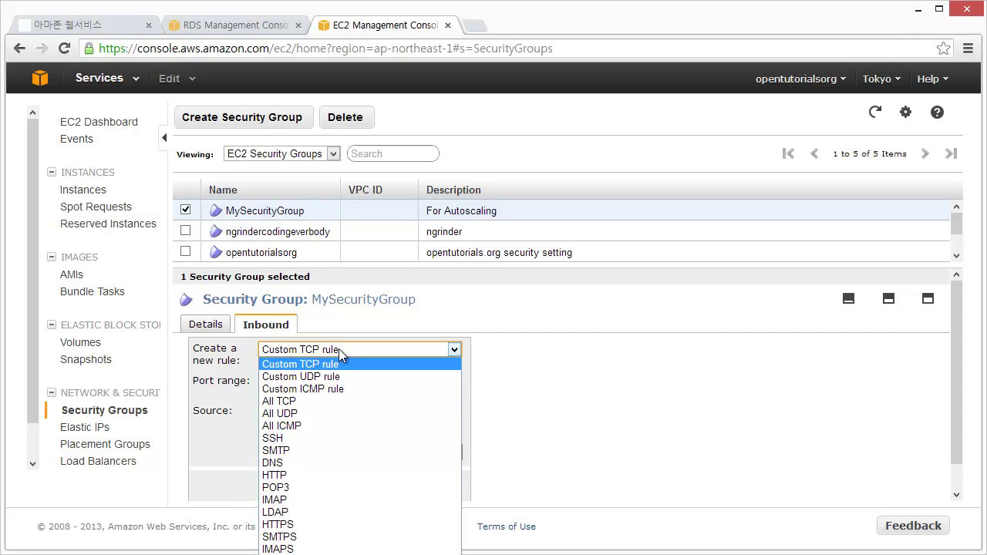
{"action": "left_click", "coordinate": [411, 439]}
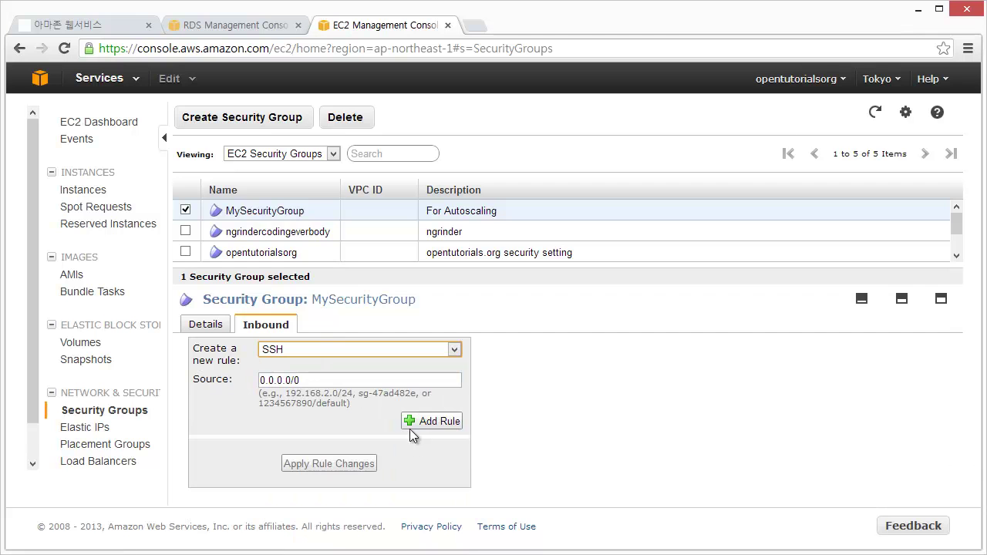
{"action": "left_click", "coordinate": [425, 422]}
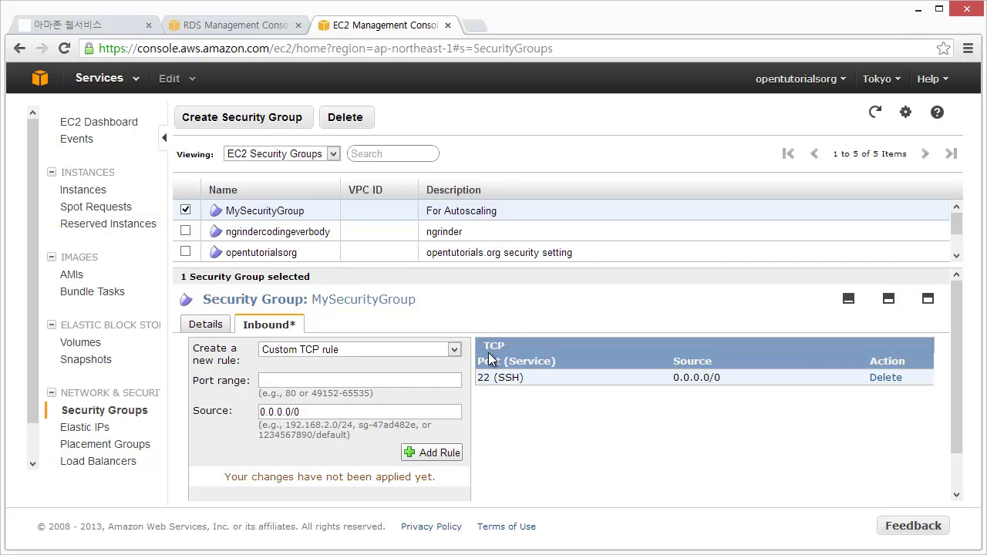
- Add an inbound HTTP rule with source 0.0.0.0/0 to MySecurityGroup and apply the rule changes
{"action": "left_click", "coordinate": [324, 351]}
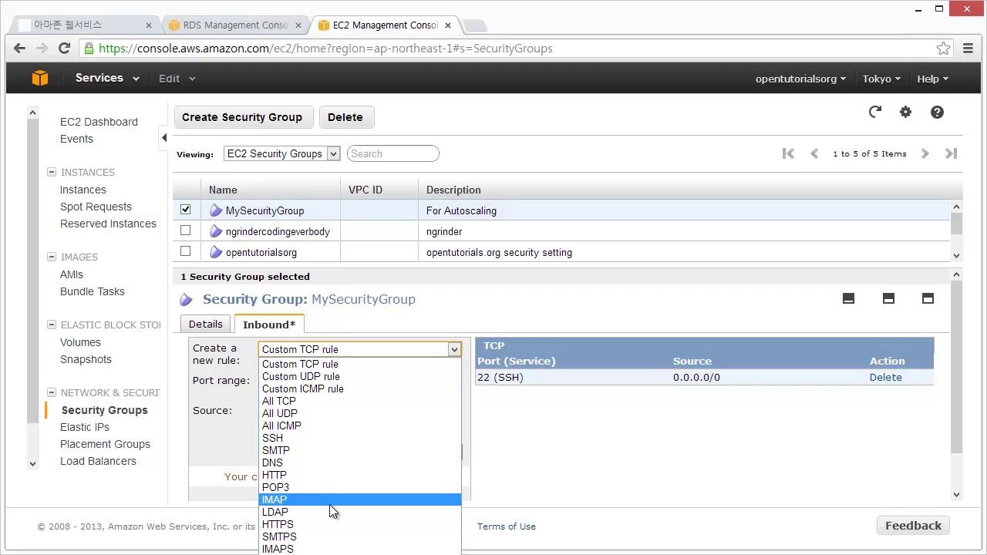
{"action": "left_click", "coordinate": [331, 474]}
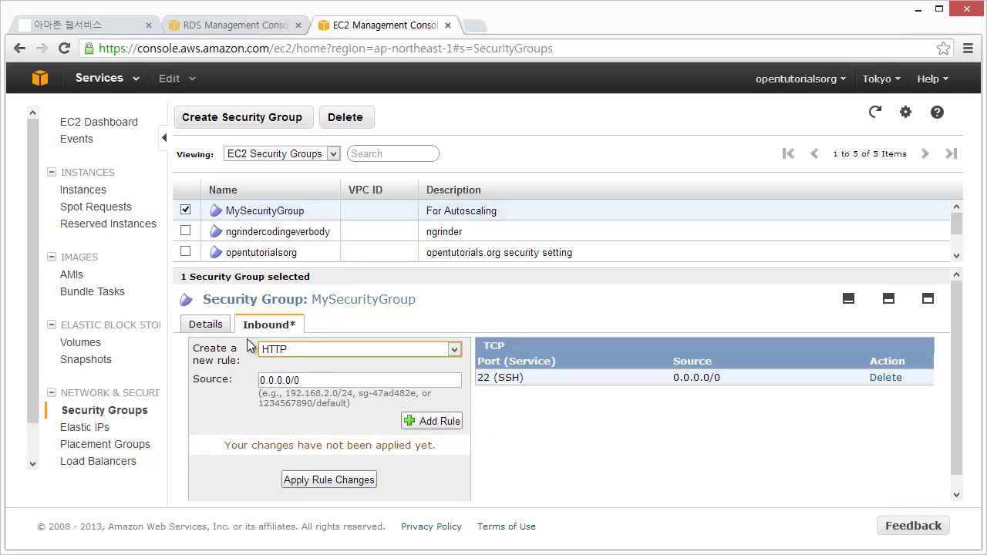
{"action": "left_click", "coordinate": [432, 422]}
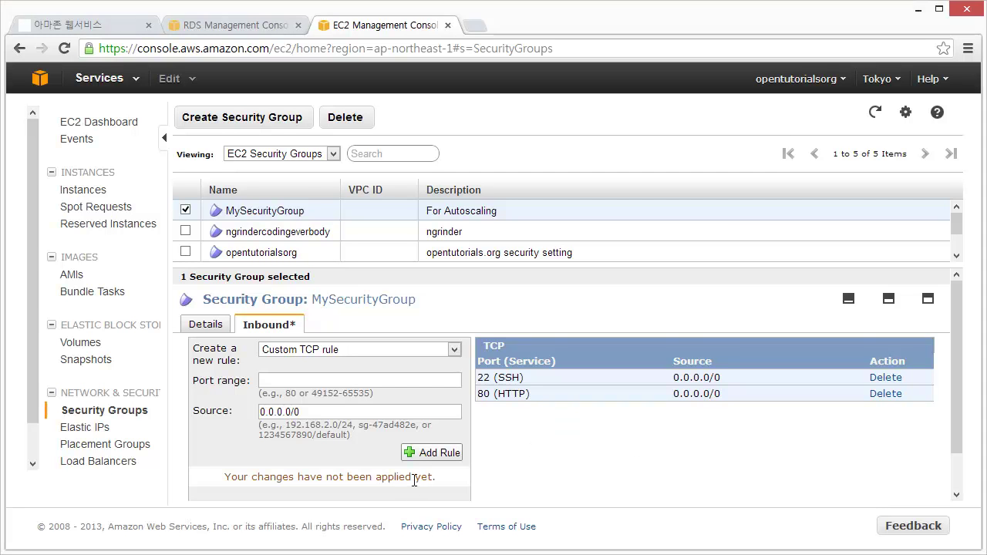
{"action": "left_click_drag", "start_coordinate": [957, 401], "coordinate": [972, 469]}
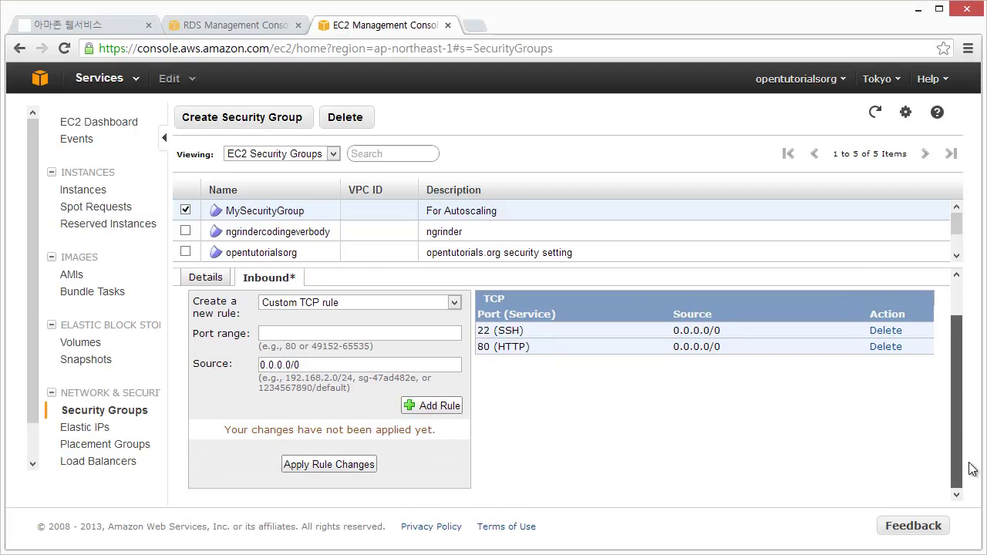
{"action": "left_click", "coordinate": [329, 464]}
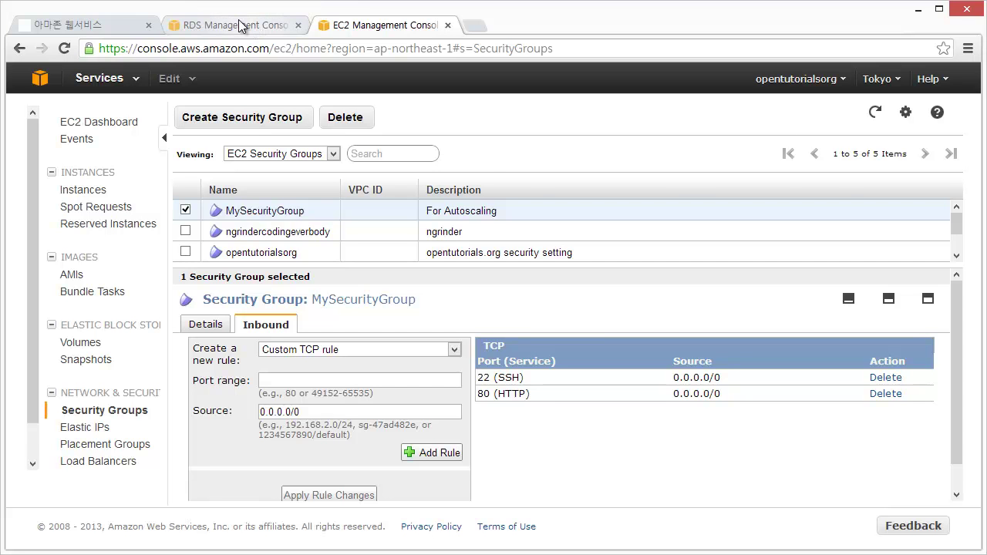
- Switch to the RDS console and open the details of the default DB security group
{"action": "left_click", "coordinate": [253, 26]}
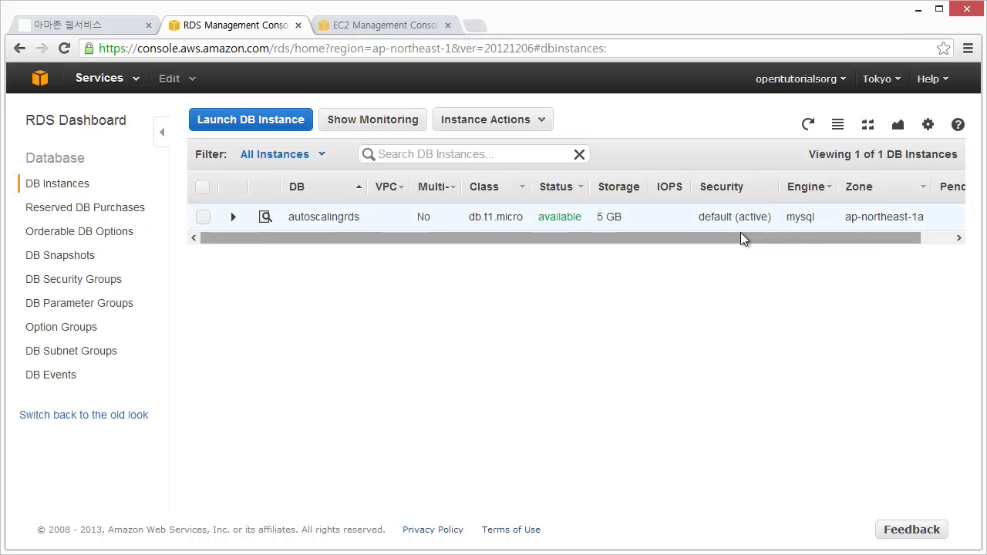
{"action": "left_click", "coordinate": [359, 27]}
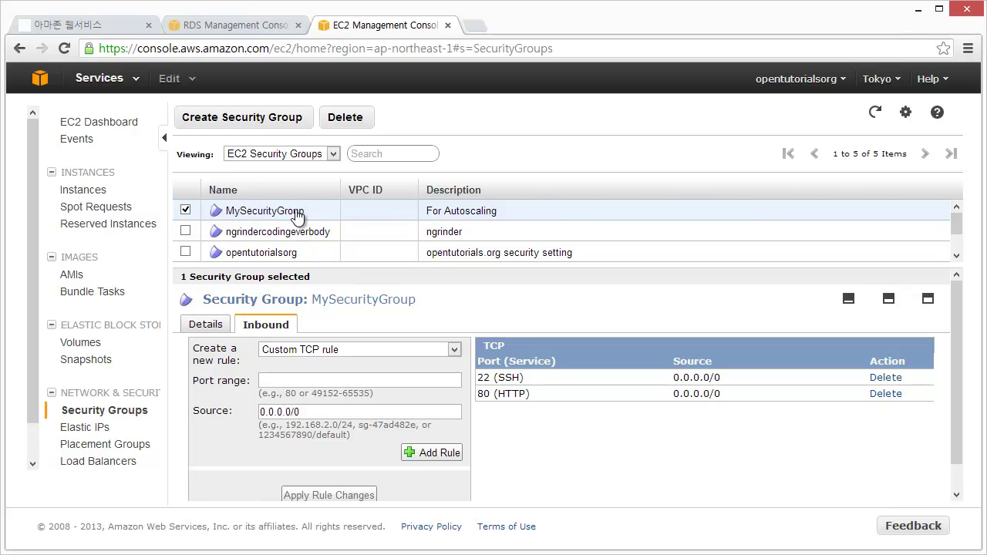
{"action": "left_click", "coordinate": [244, 26]}
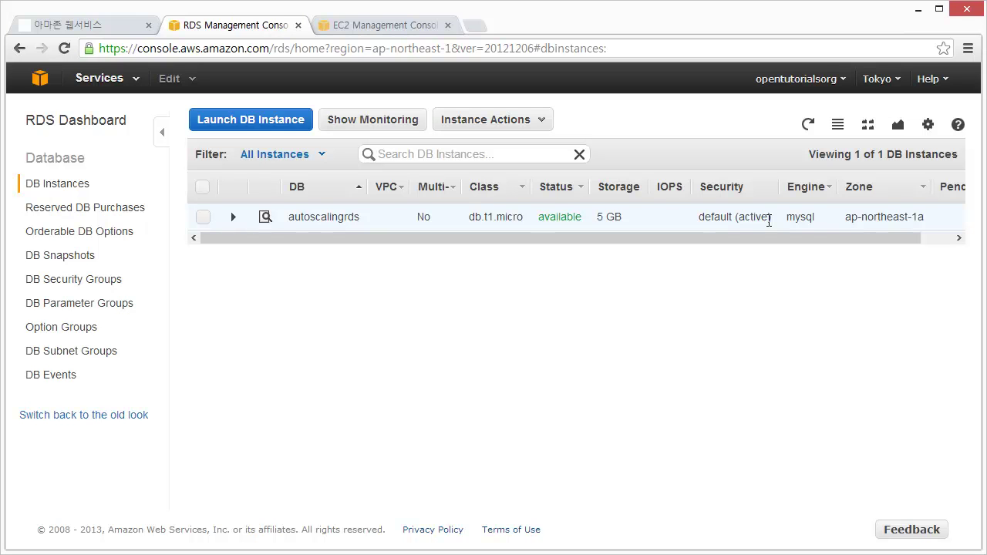
{"action": "left_click", "coordinate": [71, 284]}
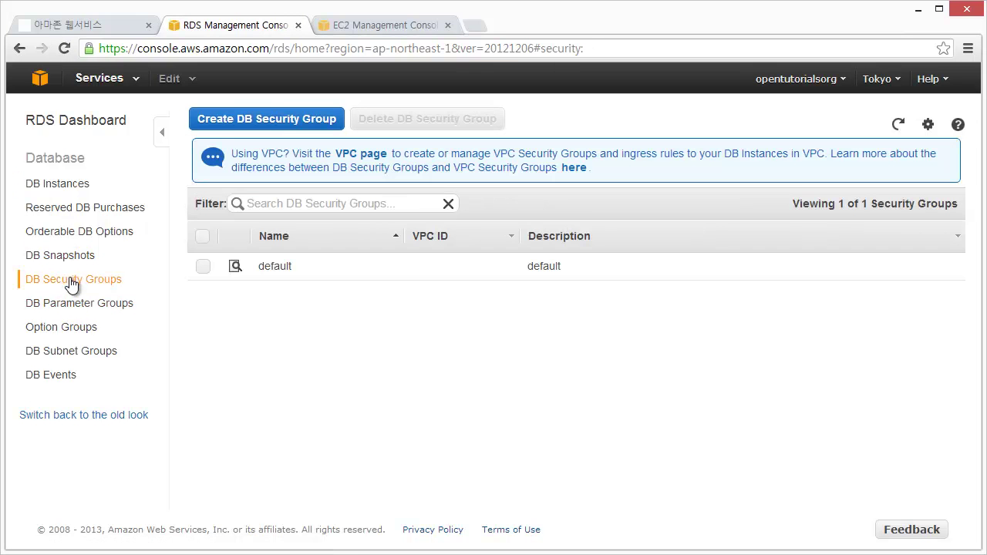
{"action": "left_click", "coordinate": [235, 266]}
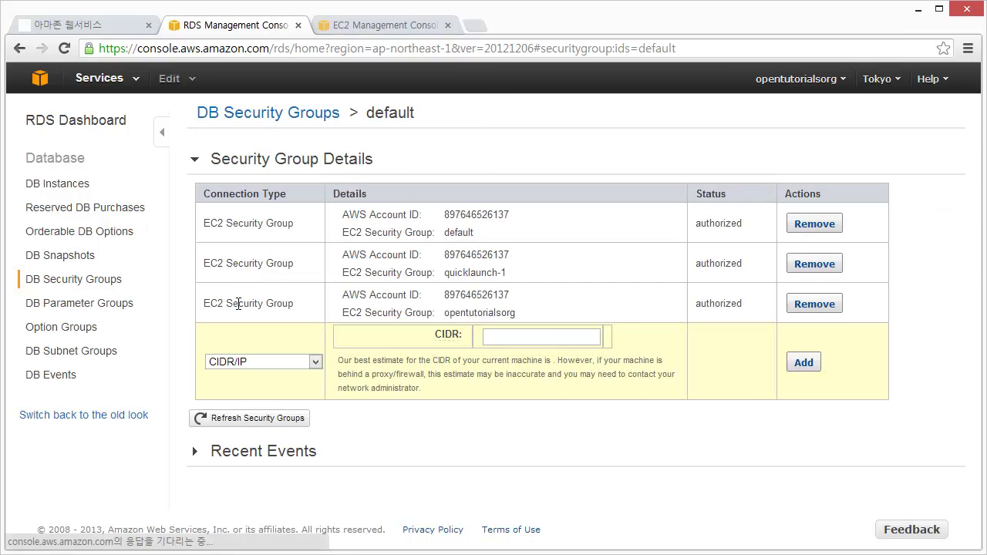
- Authorize the EC2 security group MySecurityGroup in the default DB security group
{"action": "left_click", "coordinate": [237, 362]}
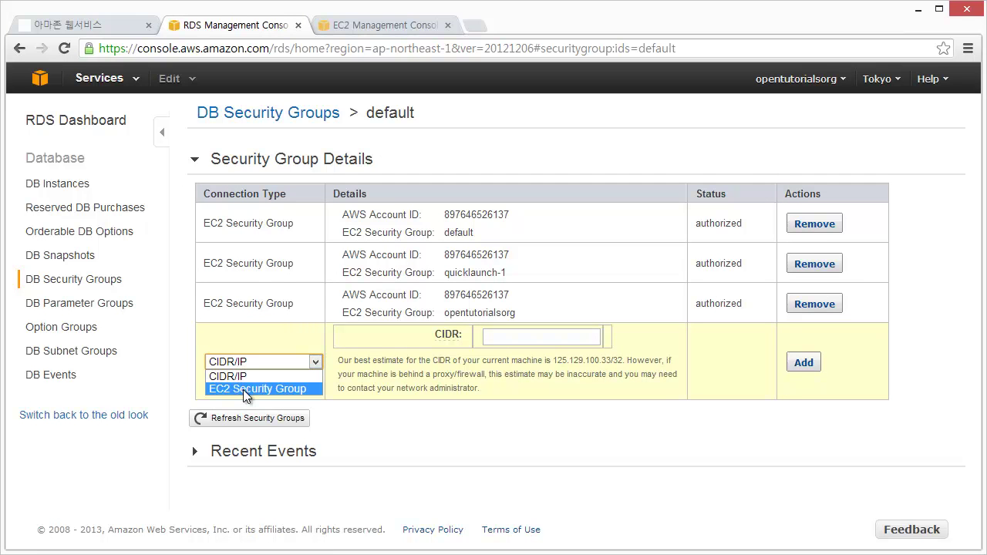
{"action": "left_click", "coordinate": [243, 390]}
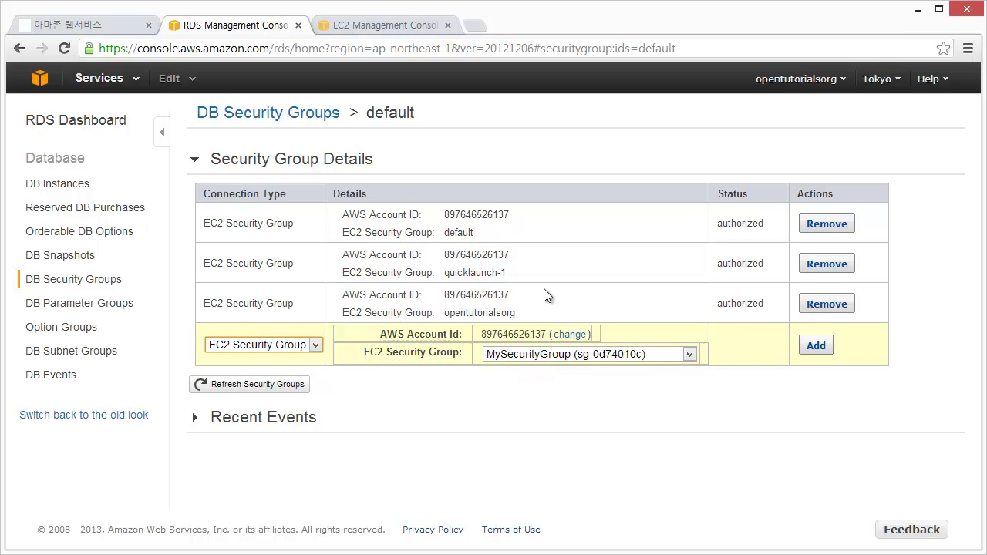
{"action": "left_click", "coordinate": [506, 356]}
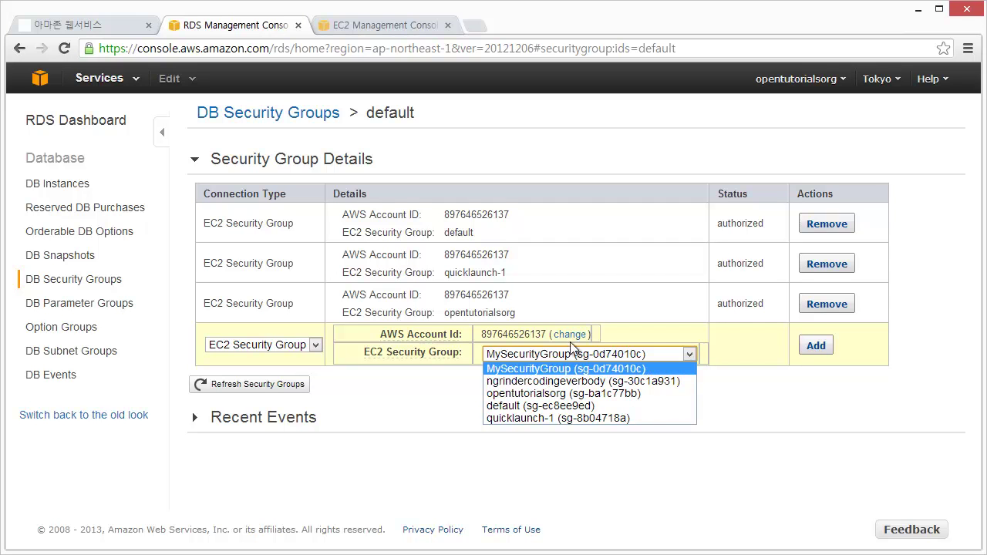
{"action": "left_click", "coordinate": [571, 374]}
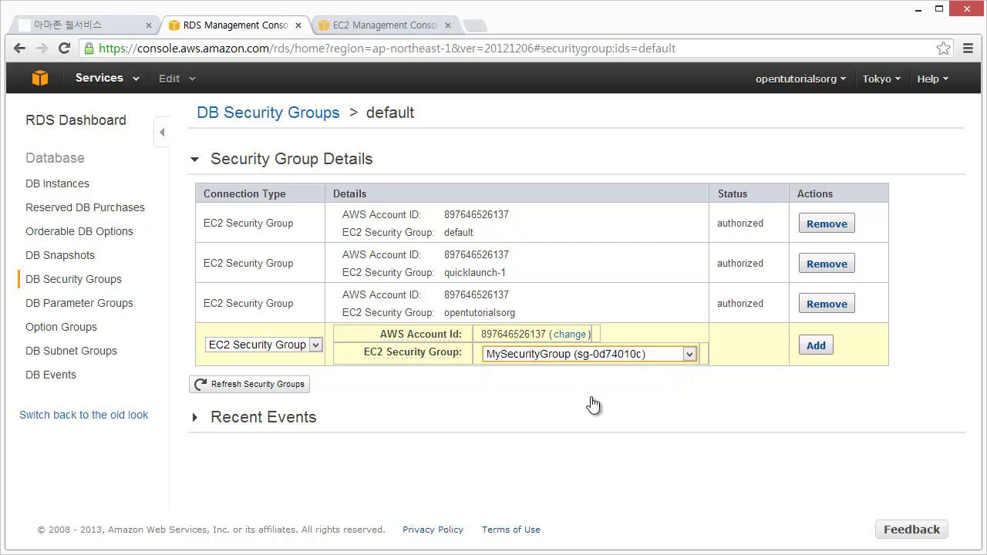
{"action": "left_click", "coordinate": [816, 348]}
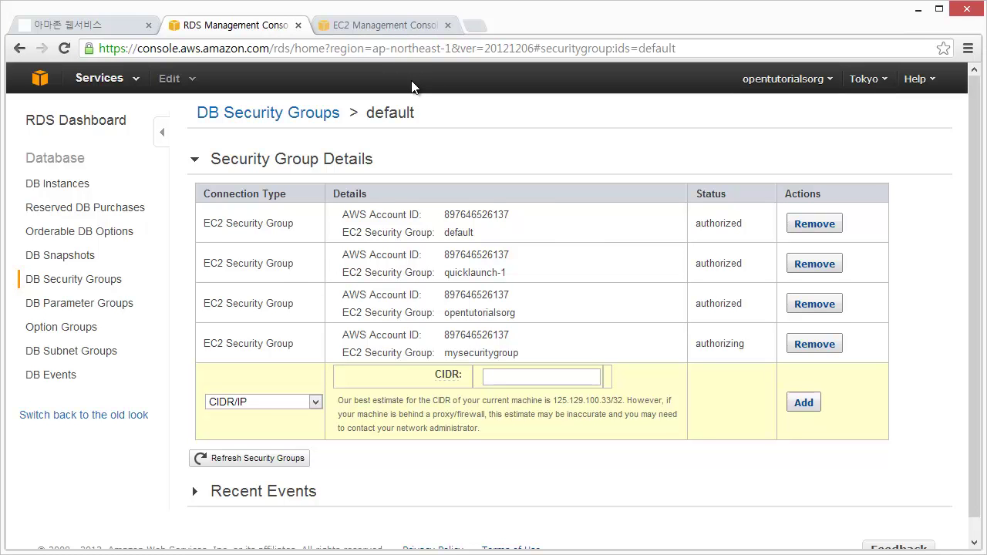
- Return to the terminal and append the option --key MyKey to the as-create-launch-config command
{"action": "key", "text": "ctrl+shift+Tab"}
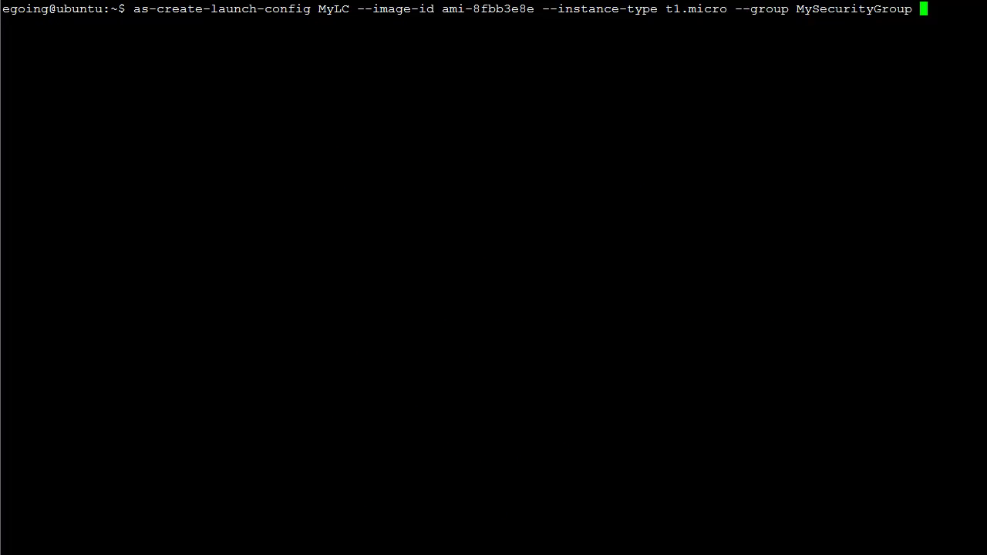
{"action": "type", "text": "--key MyKey"}
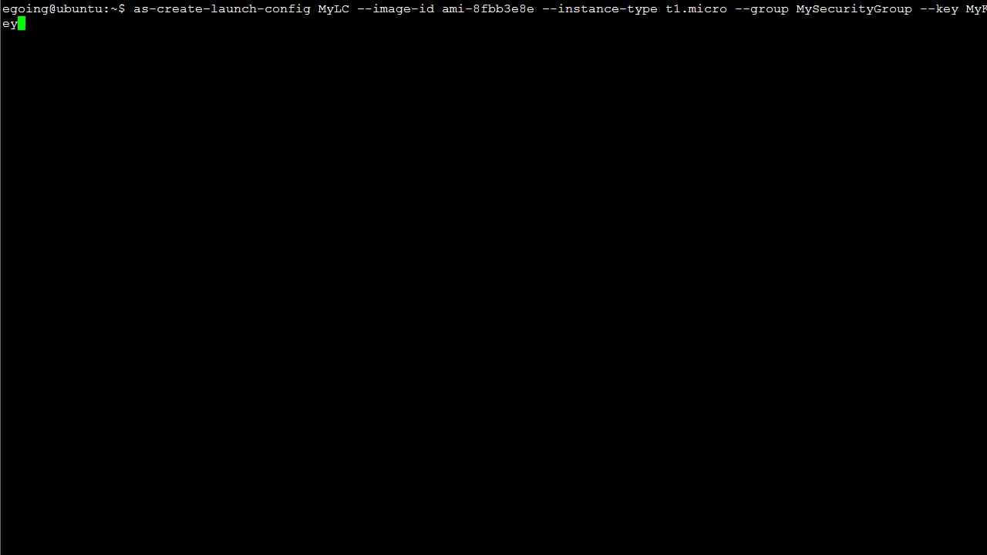
- Switch to the EC2 console and show the list of key pairs
{"action": "key", "text": "alt+Tab"}
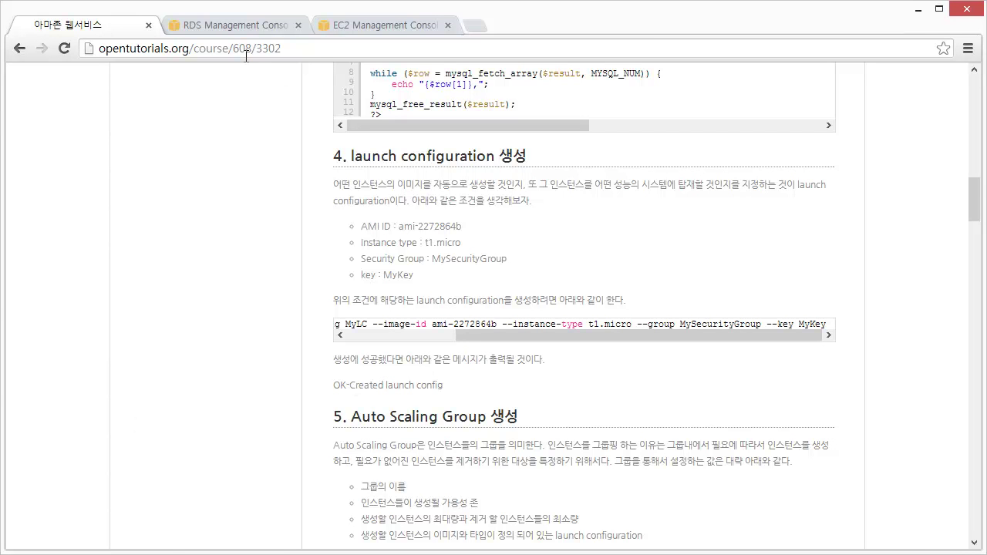
{"action": "left_click", "coordinate": [247, 27]}
{"action": "left_click", "coordinate": [351, 25]}
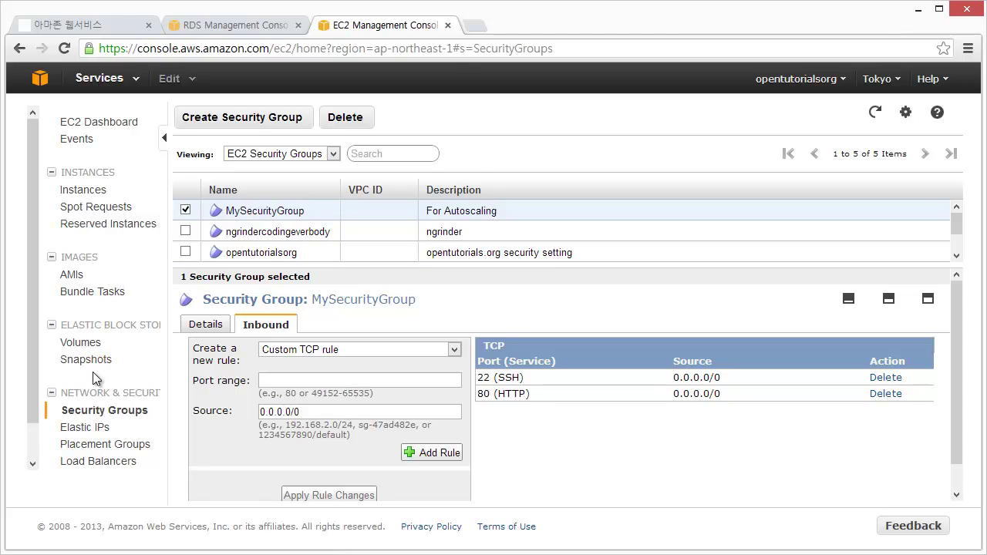
{"action": "scroll", "coordinate": [97, 436], "scroll_direction": "down", "scroll_amount": 1}
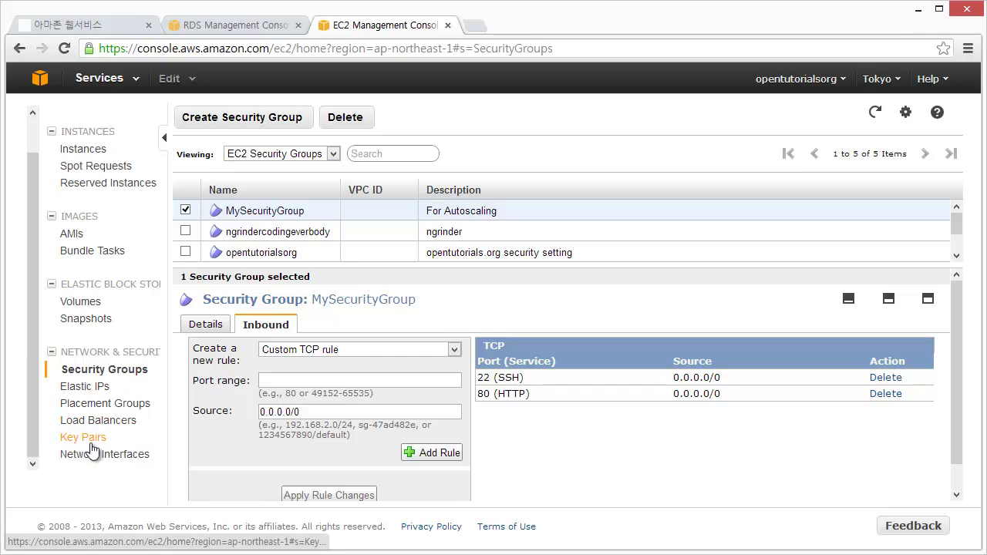
{"action": "left_click", "coordinate": [85, 437]}
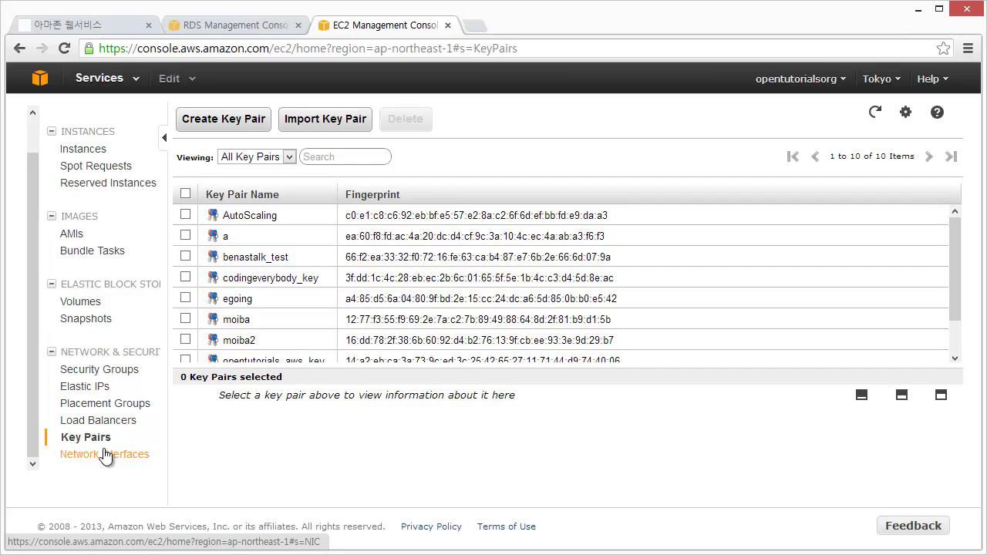
- Create a key pair named MyKey and dismiss the dialogs that follow its download
{"action": "left_click", "coordinate": [224, 120]}
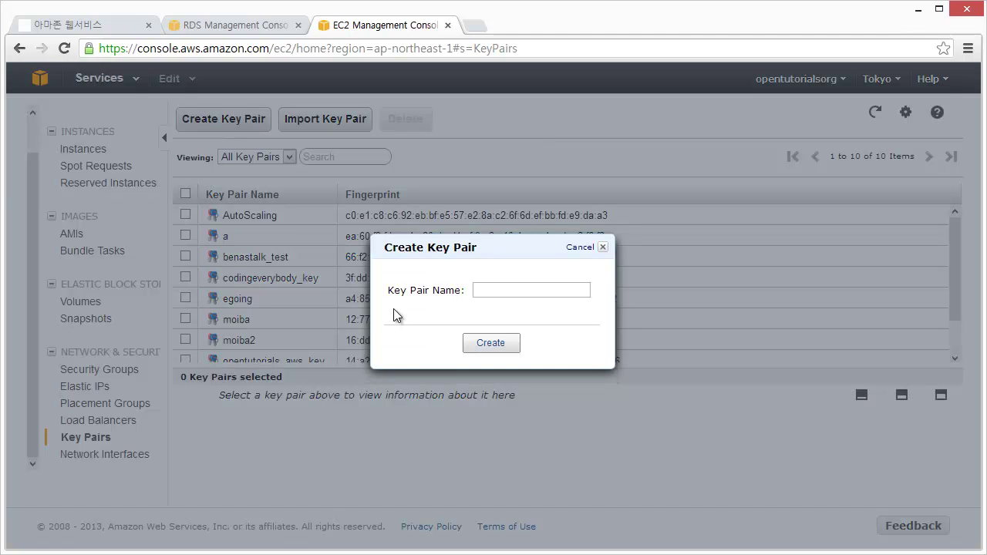
{"action": "left_click", "coordinate": [484, 289]}
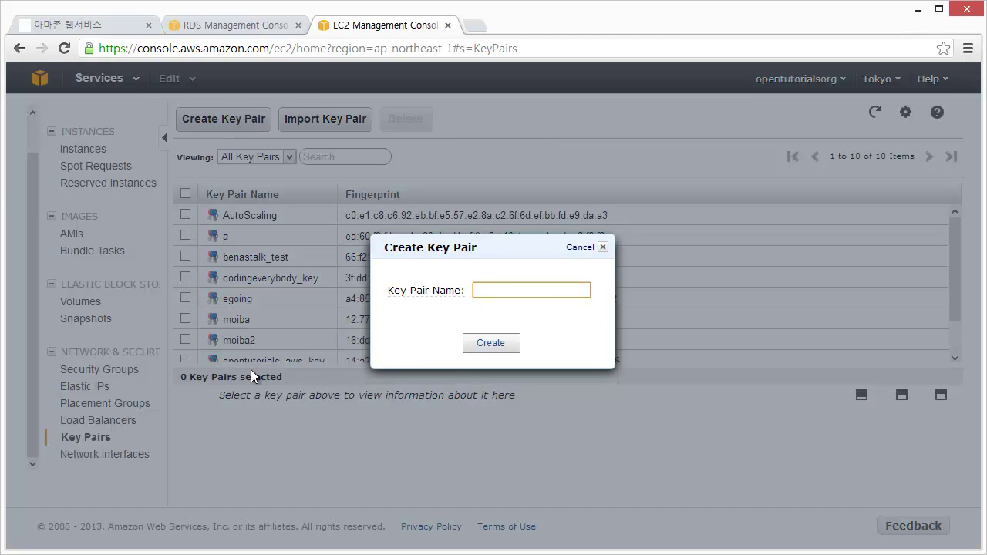
{"action": "type", "text": "my"}
{"action": "key", "text": "BackSpace"}
{"action": "key", "text": "BackSpace"}
{"action": "type", "text": "MyKey"}
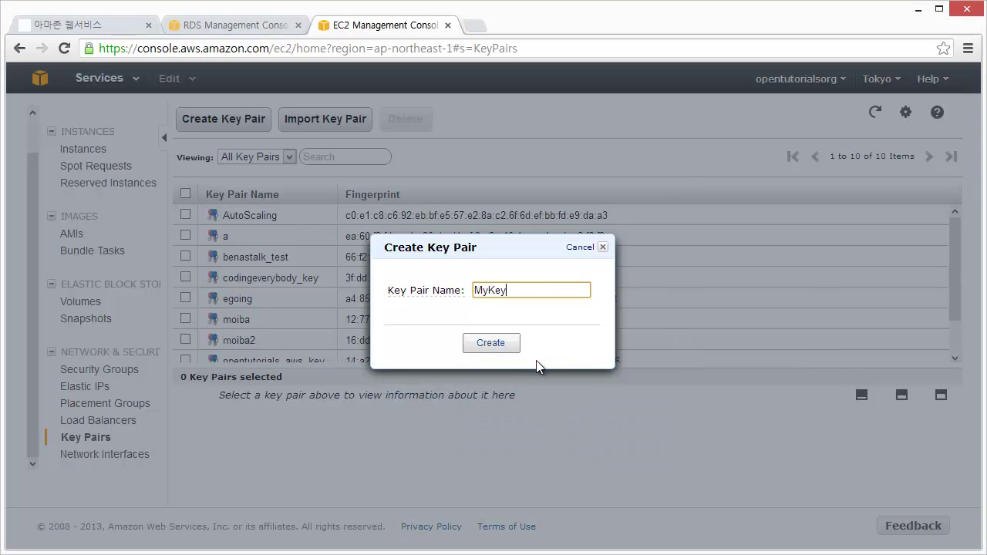
{"action": "left_click", "coordinate": [494, 348]}
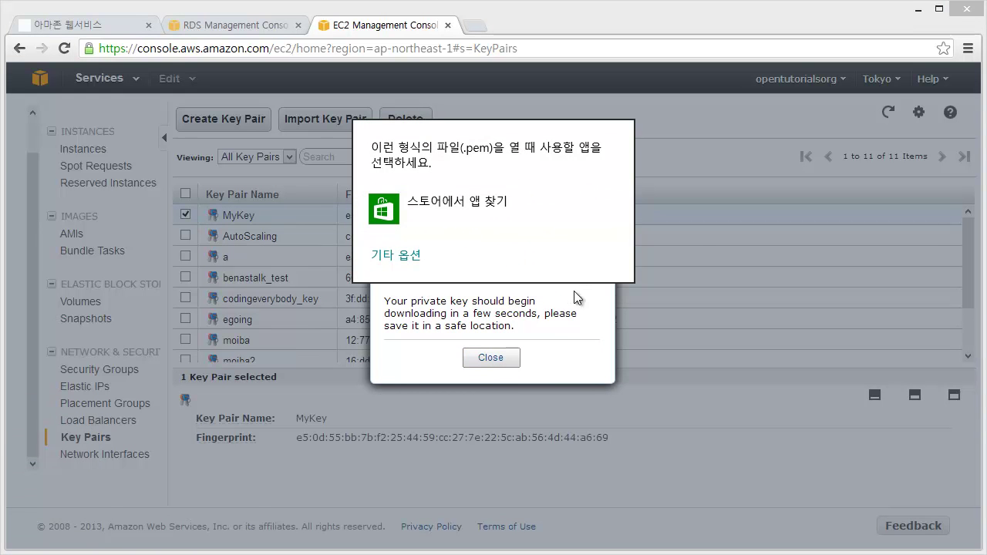
{"action": "left_click", "coordinate": [508, 360]}
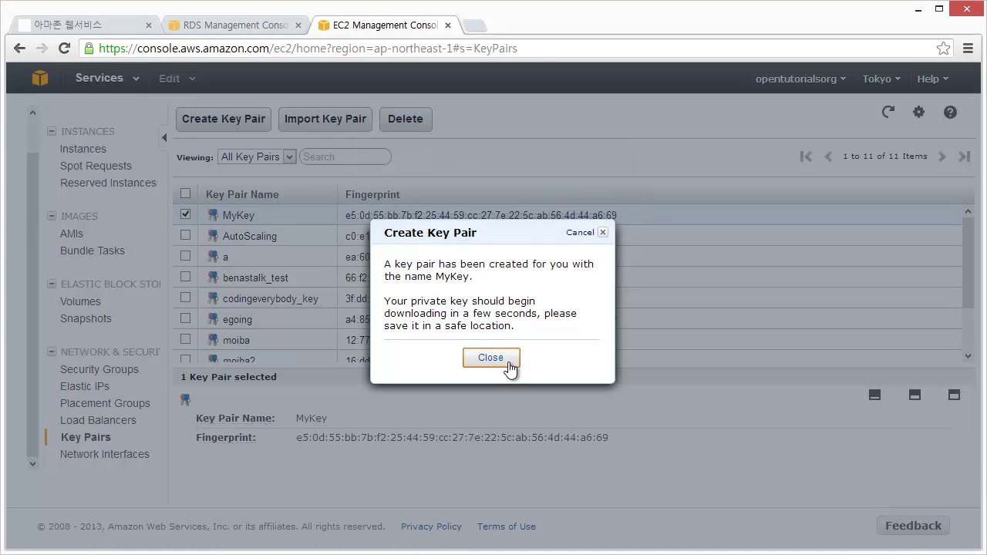
{"action": "left_click", "coordinate": [508, 362]}
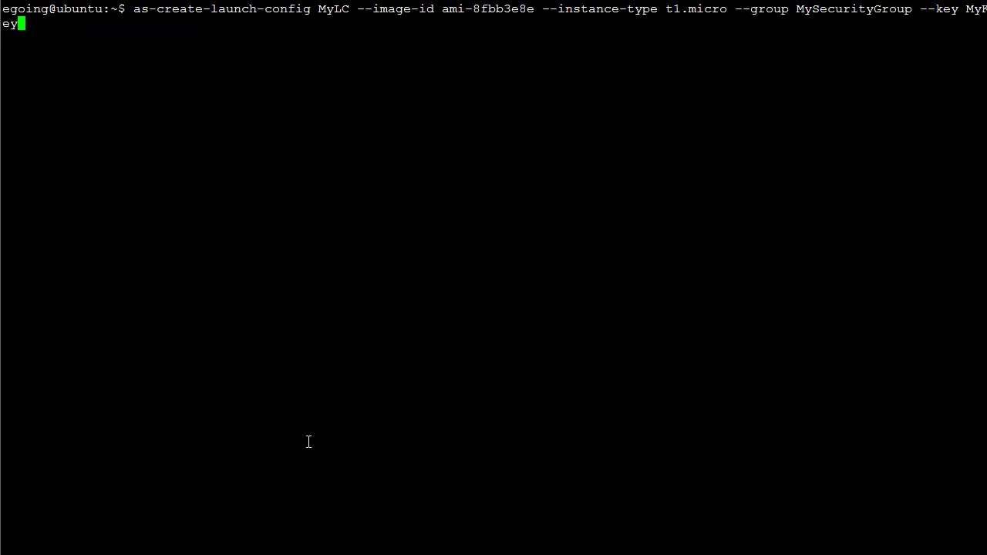
- In the terminal, run the prepared as-create-launch-config command and list the available Auto Scaling commands with as-cmd
{"action": "key", "text": "Return"}
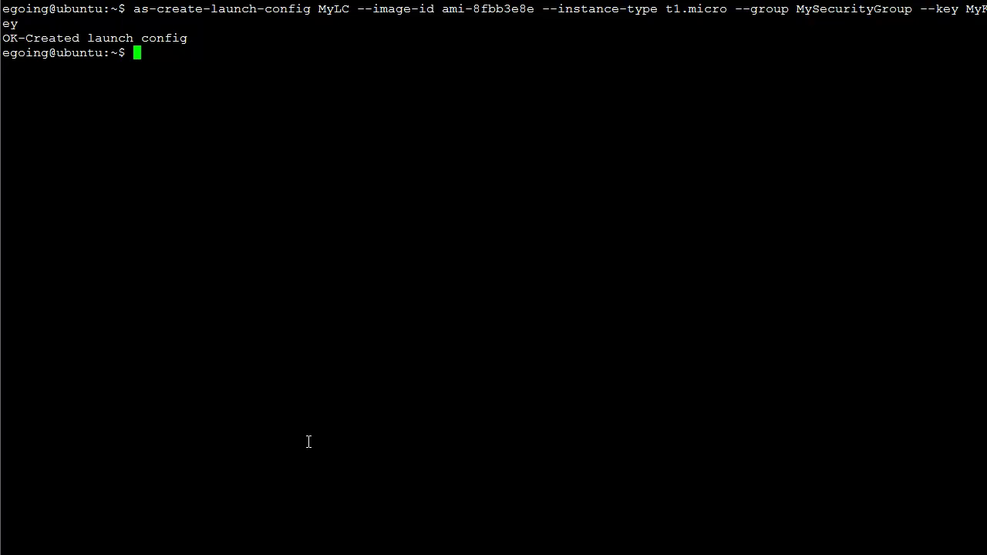
{"action": "type", "text": "as-cmd"}
{"action": "key", "text": "Return"}
{"action": "scroll", "coordinate": [328, 398], "scroll_direction": "up", "scroll_amount": 5}
{"action": "scroll", "coordinate": [331, 399], "scroll_direction": "down", "scroll_amount": 5}
{"action": "scroll", "coordinate": [333, 399], "scroll_direction": "up", "scroll_amount": 10}
{"action": "scroll", "coordinate": [333, 393], "scroll_direction": "down", "scroll_amount": 7}
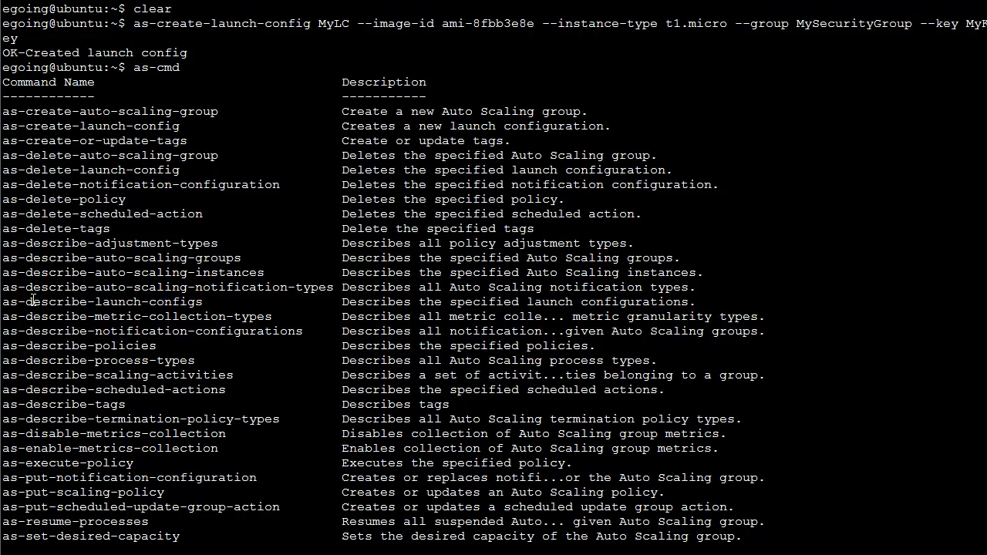
- Enter the as-describe-launch-configs command at the prompt to describe the launch configurations
{"action": "type", "text": "a"}
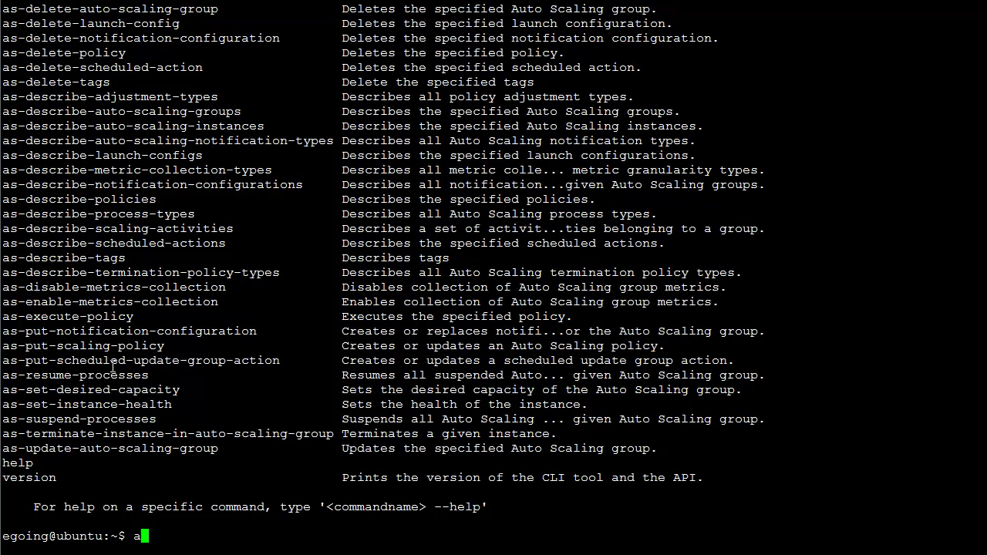
{"action": "type", "text": "s-des"}
{"action": "key", "text": "Tab"}
{"action": "type", "text": "la"}
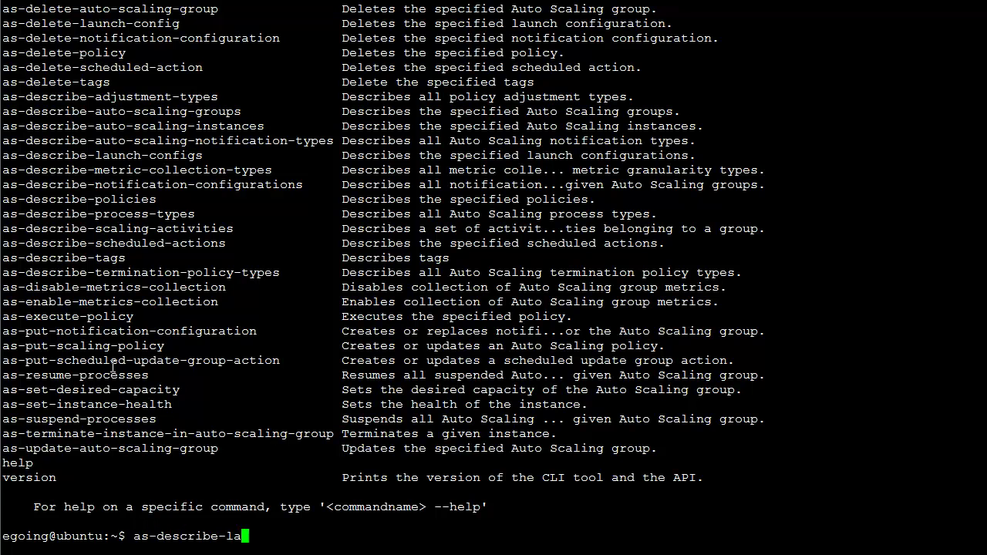